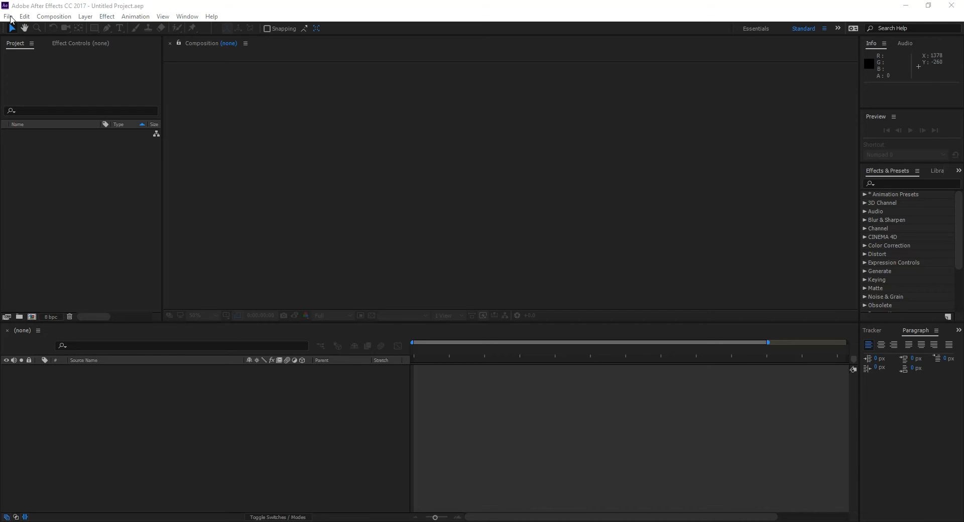
- Import logoForAnimation.ai from the Lesson2 folder as Composition - Retain Layer Sizes
{"action": "left_click", "coordinate": [9, 17]}
{"action": "mouse_move", "coordinate": [45, 133]}
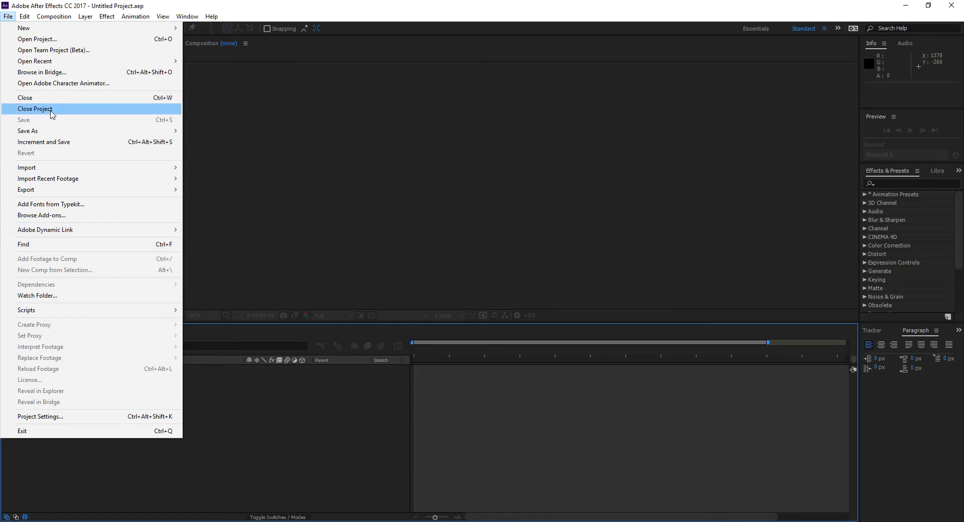
{"action": "mouse_move", "coordinate": [77, 168]}
{"action": "left_click", "coordinate": [200, 168]}
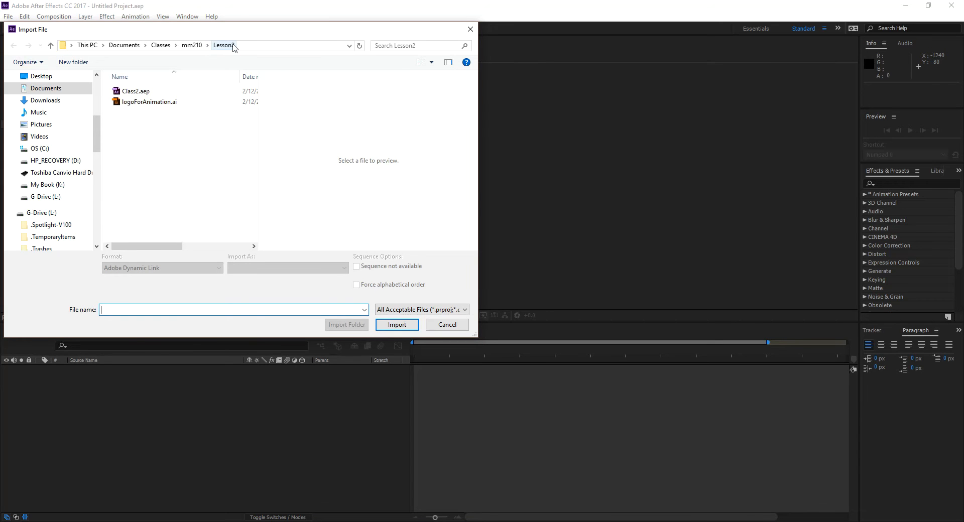
{"action": "left_click", "coordinate": [156, 104]}
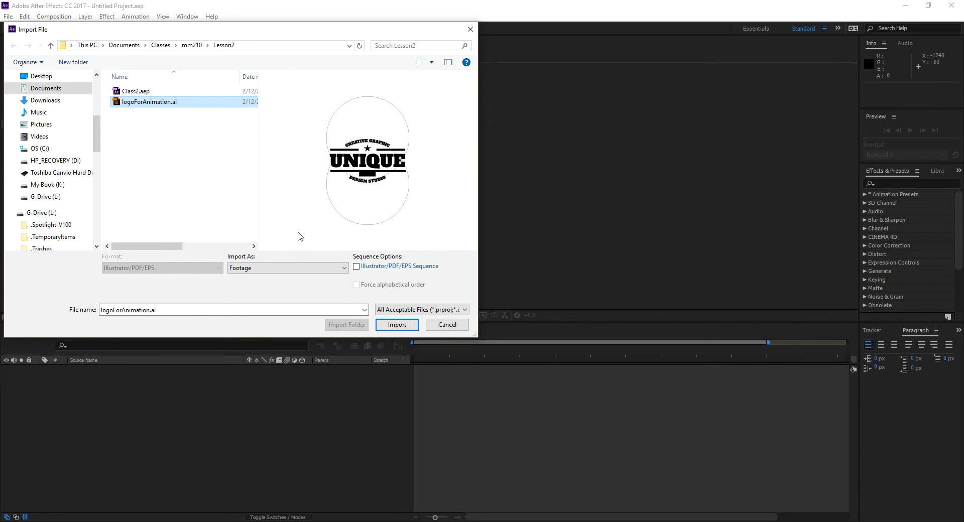
{"action": "left_click", "coordinate": [305, 269]}
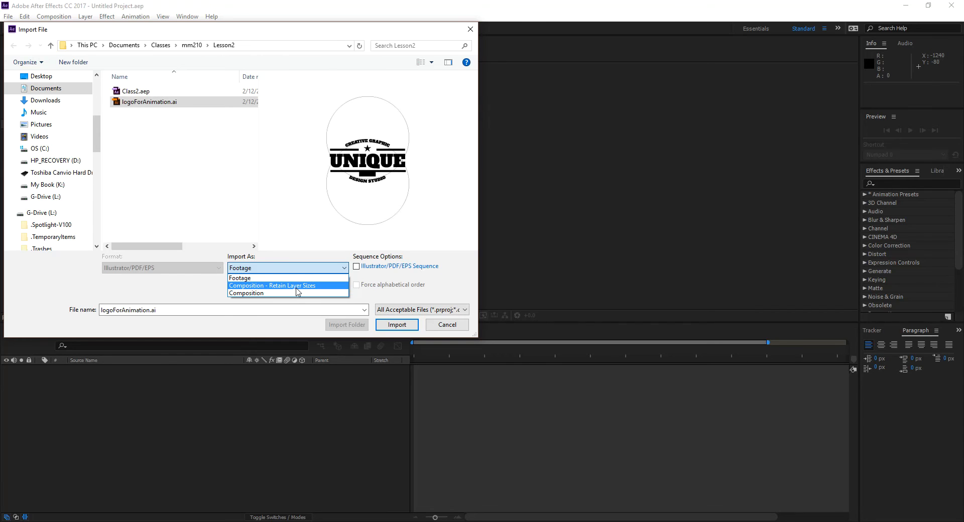
{"action": "left_click", "coordinate": [295, 285]}
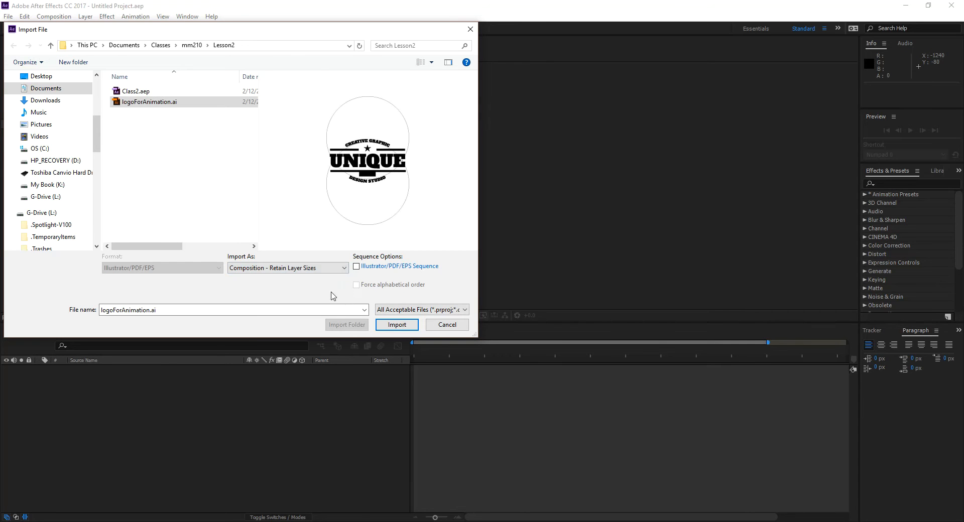
{"action": "left_click", "coordinate": [396, 325]}
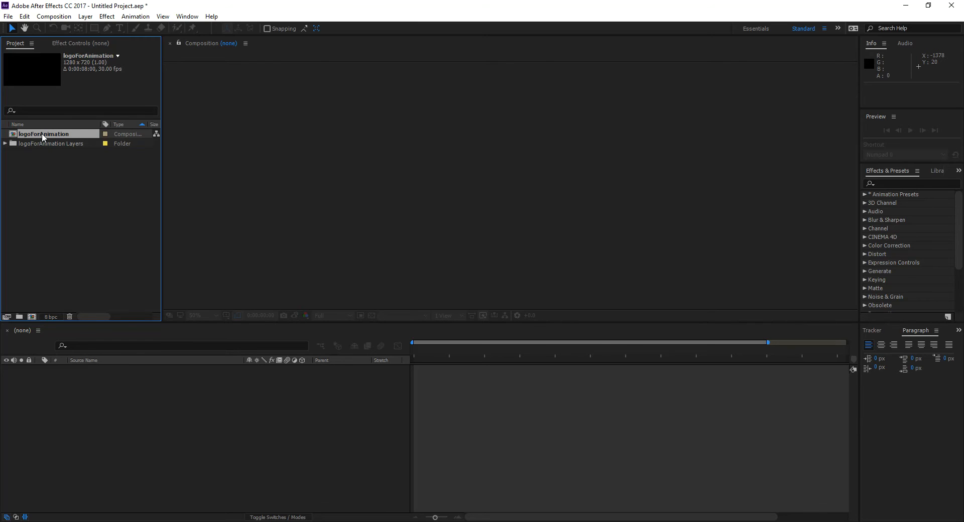
- Check the contents of the logoForAnimation Layers folder, collapse it, and open the logoForAnimation composition
{"action": "left_click", "coordinate": [6, 144]}
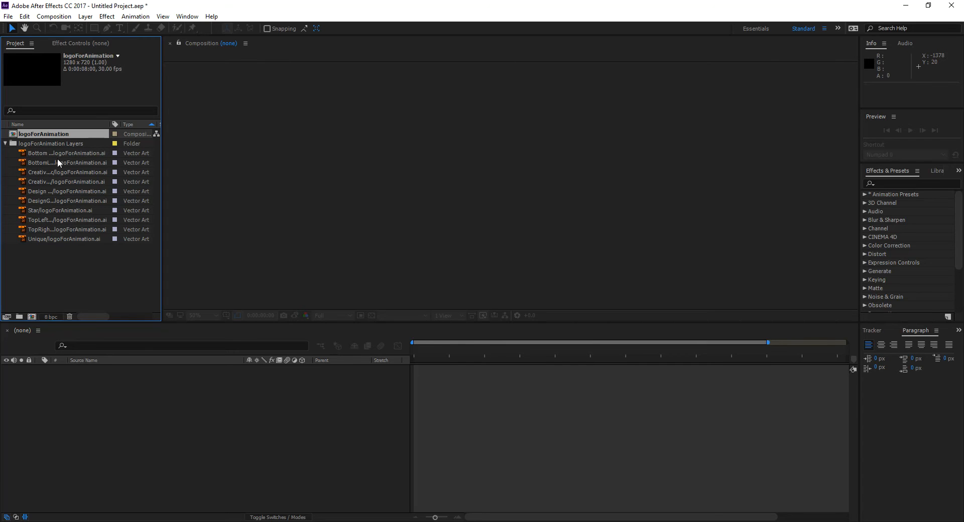
{"action": "left_click", "coordinate": [5, 145]}
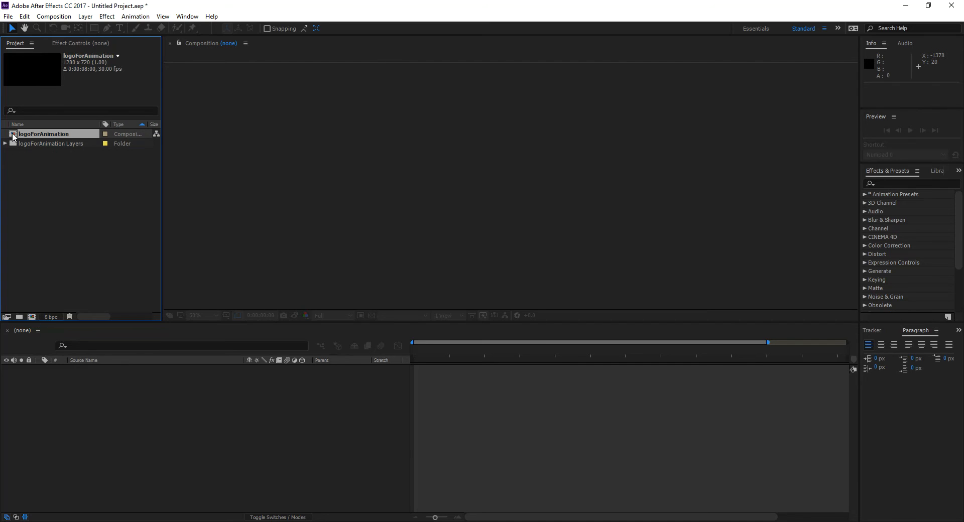
{"action": "double_click", "coordinate": [13, 136]}
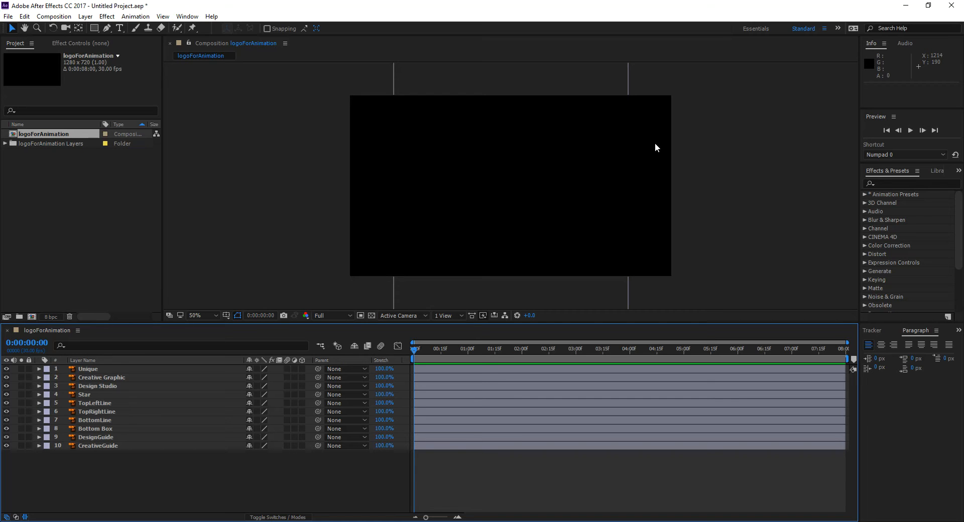
- Set the composition's background colour to white (FFFFFF)
{"action": "key", "text": "ctrl+k"}
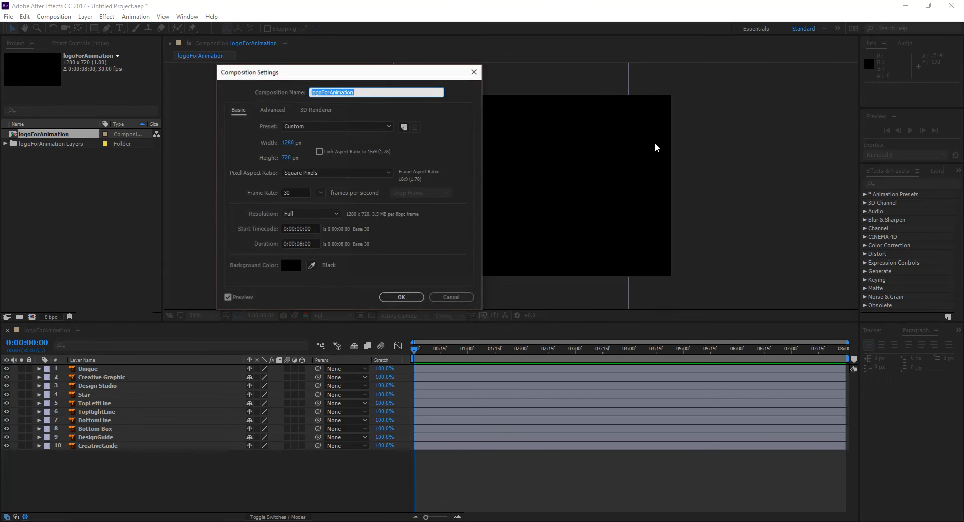
{"action": "left_click", "coordinate": [294, 264]}
{"action": "left_click_drag", "start_coordinate": [253, 347], "coordinate": [131, 272]}
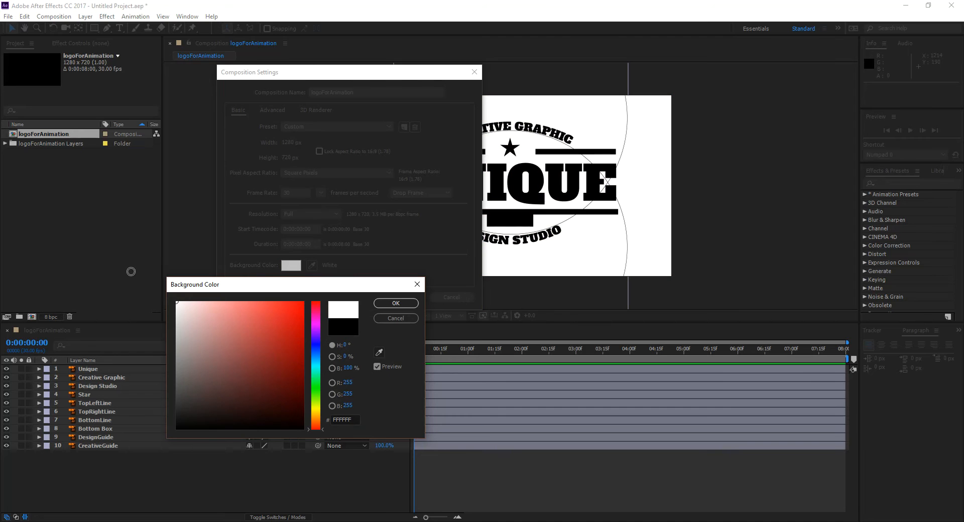
{"action": "left_click", "coordinate": [397, 304]}
{"action": "left_click", "coordinate": [413, 296]}
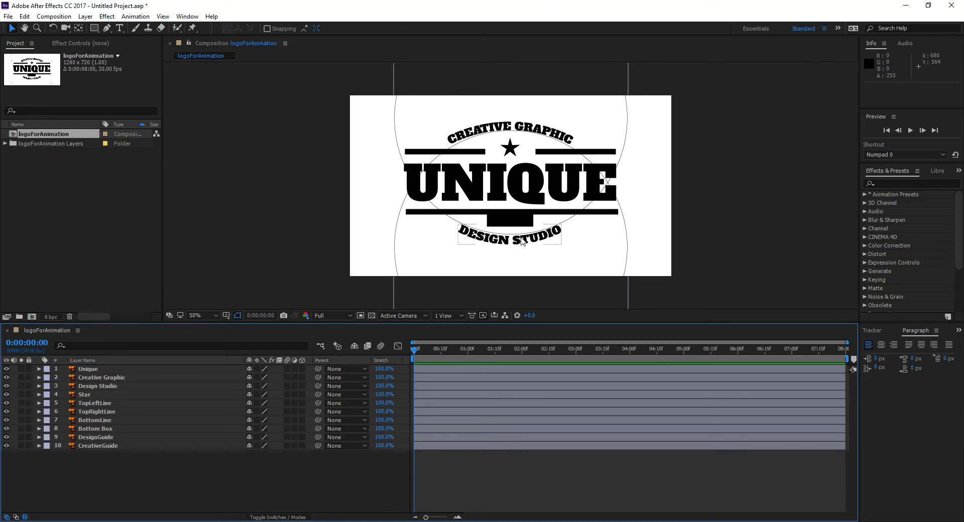
- Show the rulers and place a horizontal guide through the DesignGuide circle's centre, at about 606
{"action": "left_click", "coordinate": [623, 107]}
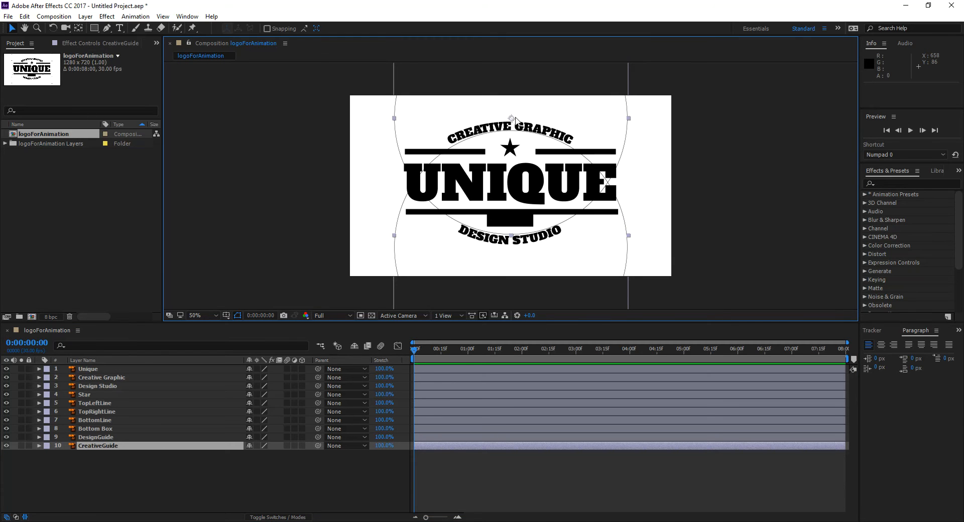
{"action": "left_click", "coordinate": [625, 260]}
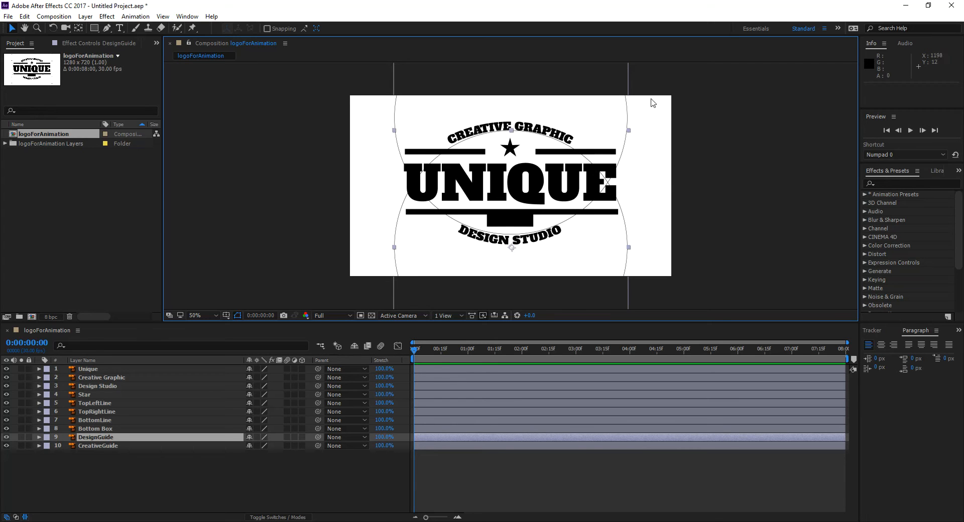
{"action": "left_click", "coordinate": [163, 17]}
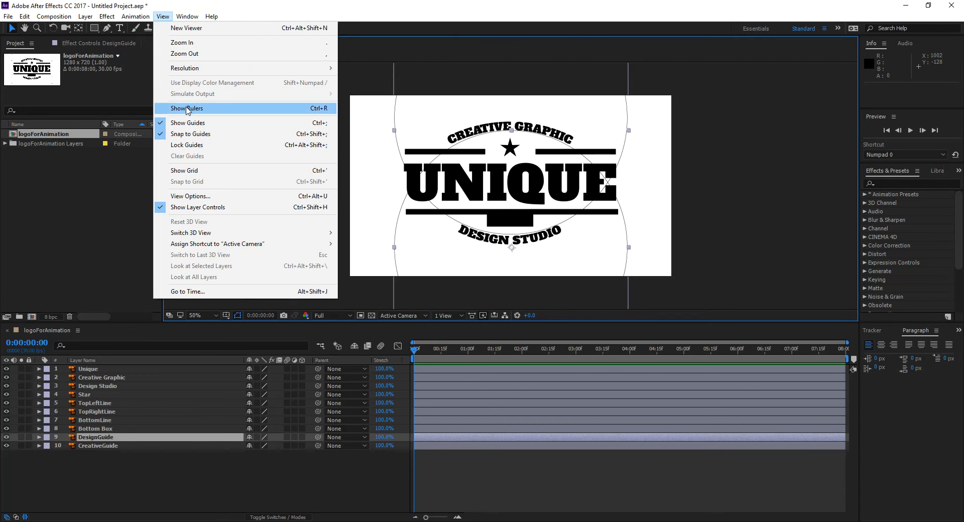
{"action": "left_click", "coordinate": [186, 108]}
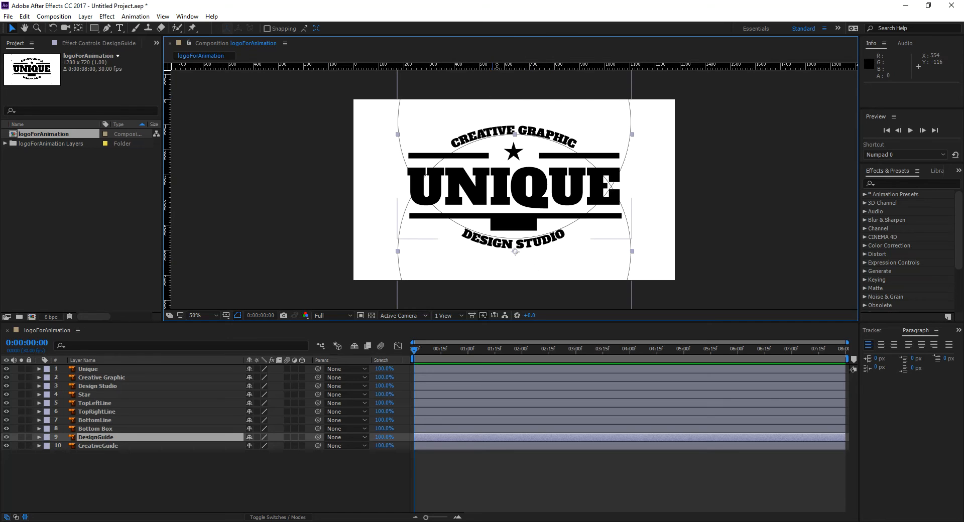
{"action": "left_click_drag", "start_coordinate": [497, 65], "coordinate": [525, 252]}
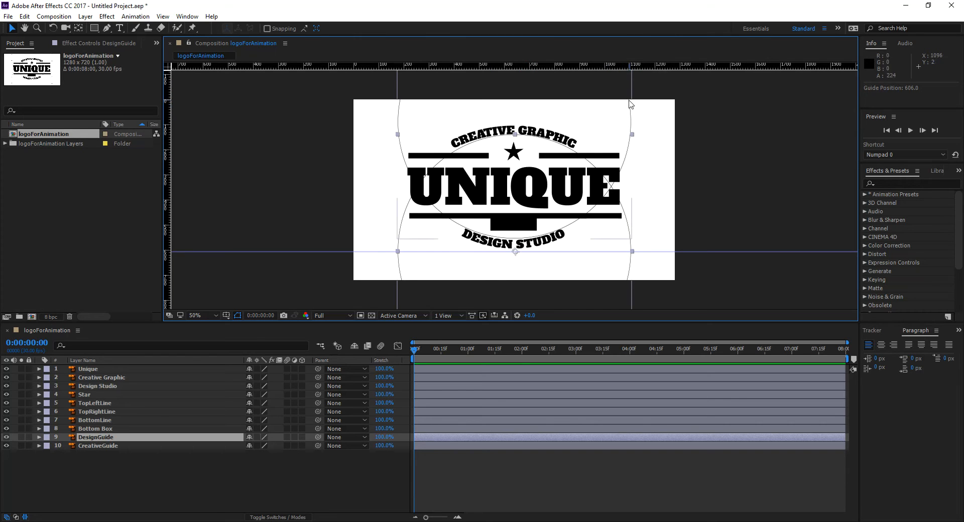
- Place a second horizontal guide through the CreativeGuide circle's centre, at about 94, and hide both guide layers
{"action": "key", "text": "ctrl+Down"}
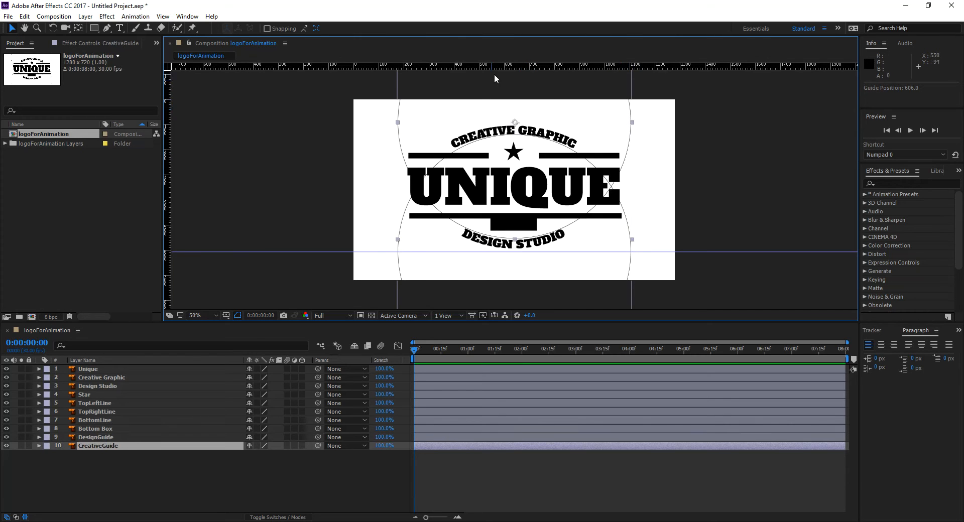
{"action": "left_click_drag", "start_coordinate": [520, 66], "coordinate": [533, 123]}
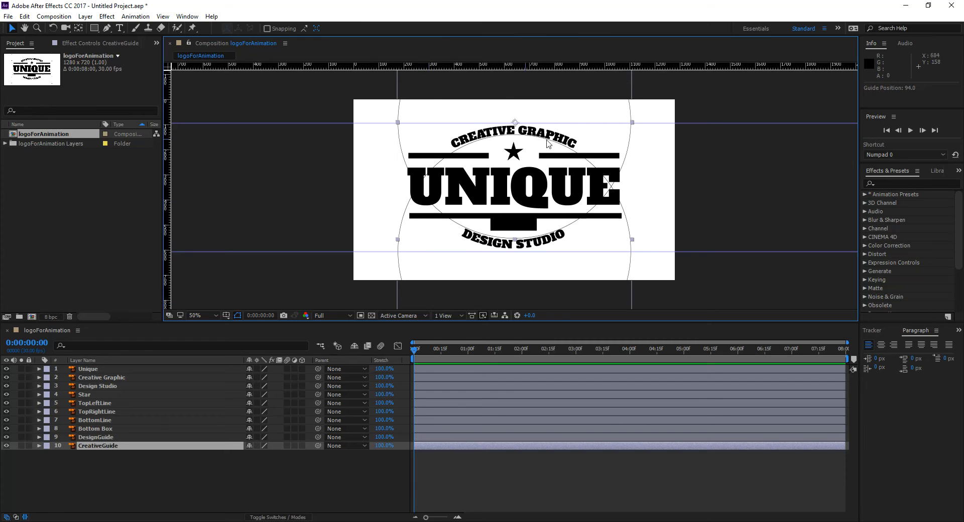
{"action": "left_click", "coordinate": [7, 445]}
{"action": "left_click", "coordinate": [6, 437]}
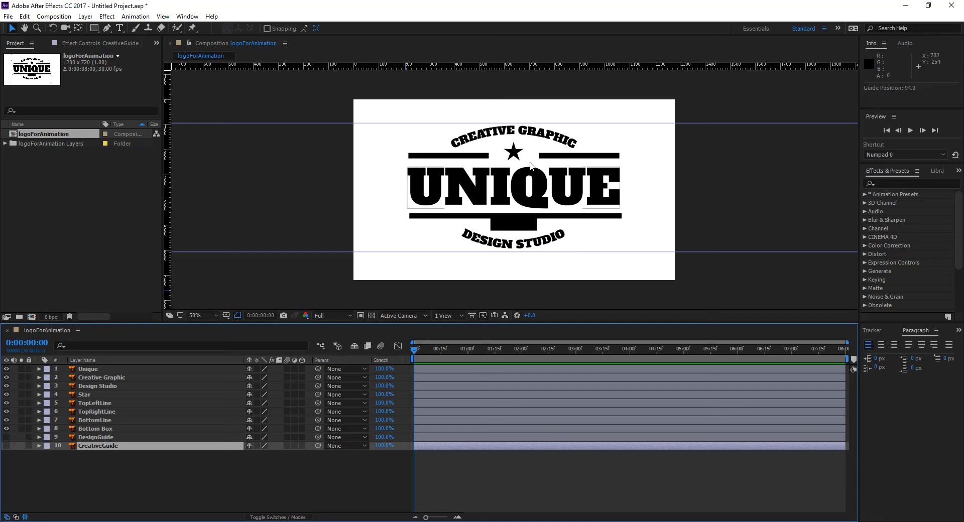
- Move the Creative Graphic anchor point straight down onto the lower guide and the Design Studio anchor point straight up onto the upper guide
{"action": "left_click", "coordinate": [539, 139]}
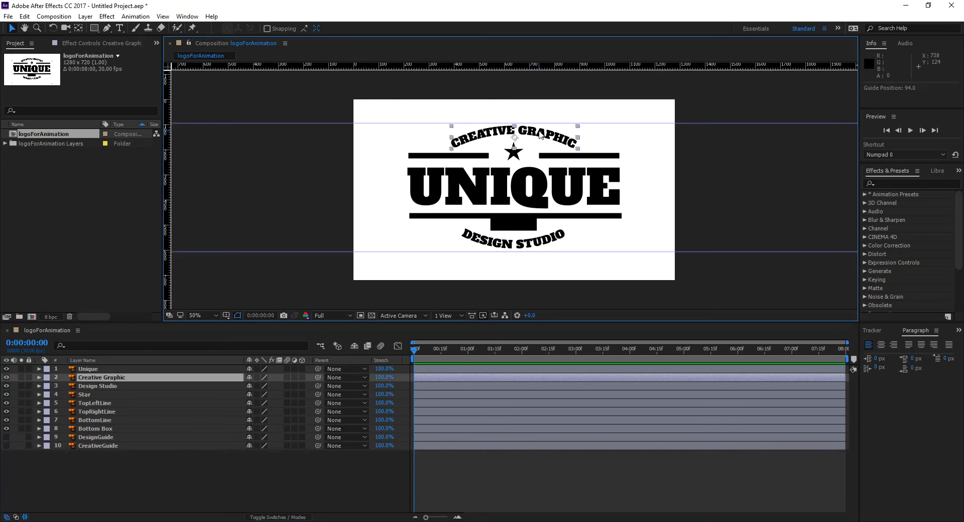
{"action": "left_click", "coordinate": [79, 29]}
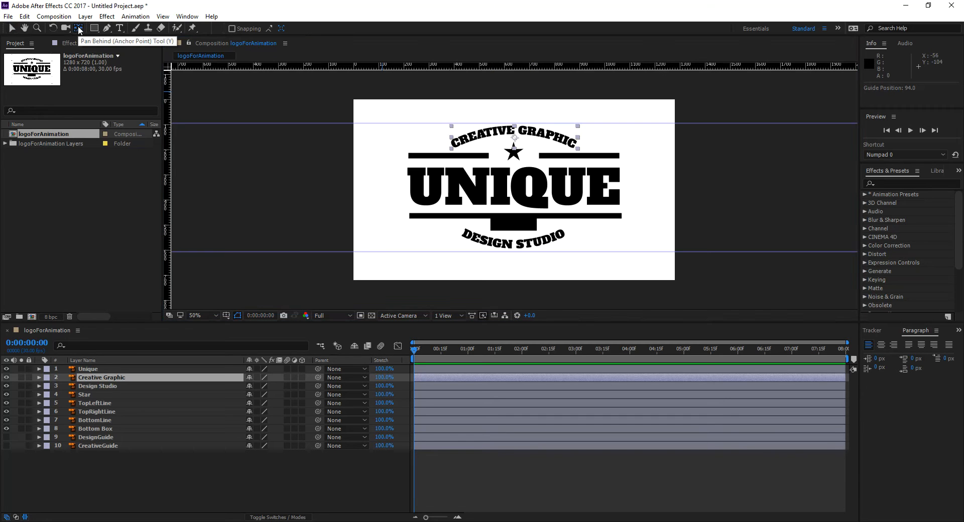
{"action": "left_click", "coordinate": [514, 137]}
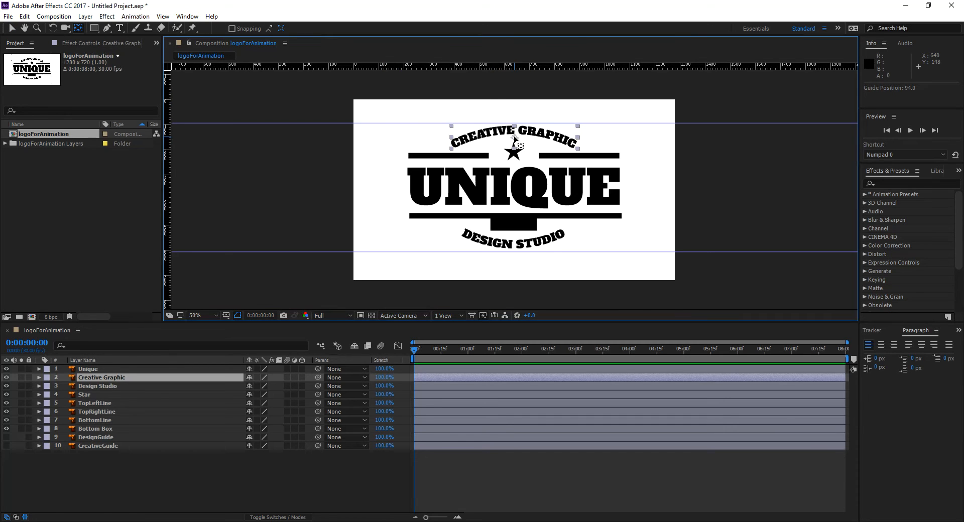
{"action": "left_click_drag", "start_coordinate": [514, 136], "coordinate": [528, 249]}
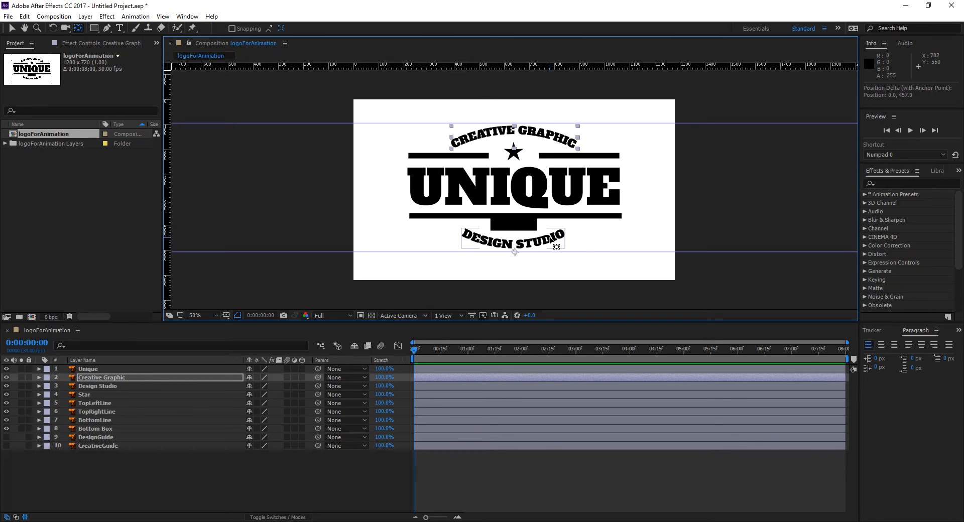
{"action": "left_click", "coordinate": [552, 243]}
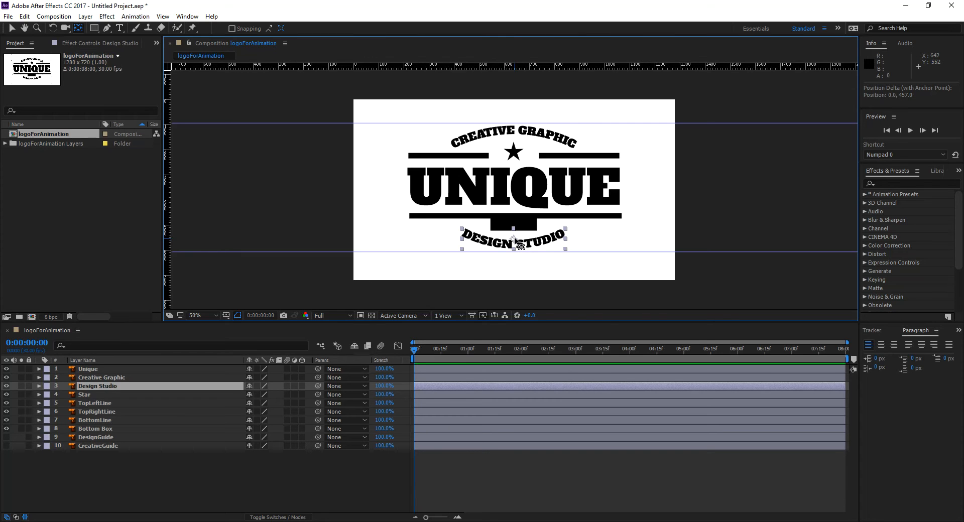
{"action": "left_click_drag", "start_coordinate": [515, 240], "coordinate": [518, 129]}
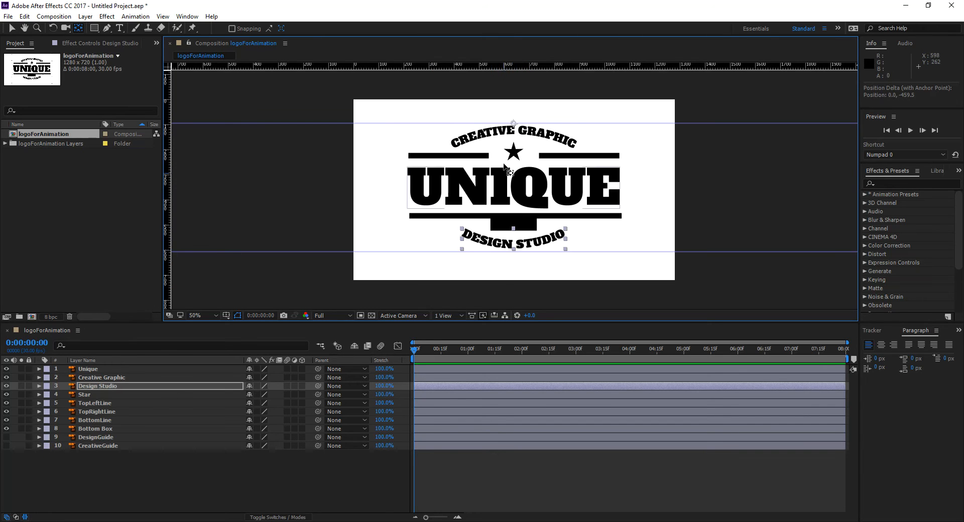
- Select the Creative Graphic and Design Studio layers and go to time 0:00:00:15
{"action": "left_click", "coordinate": [107, 376]}
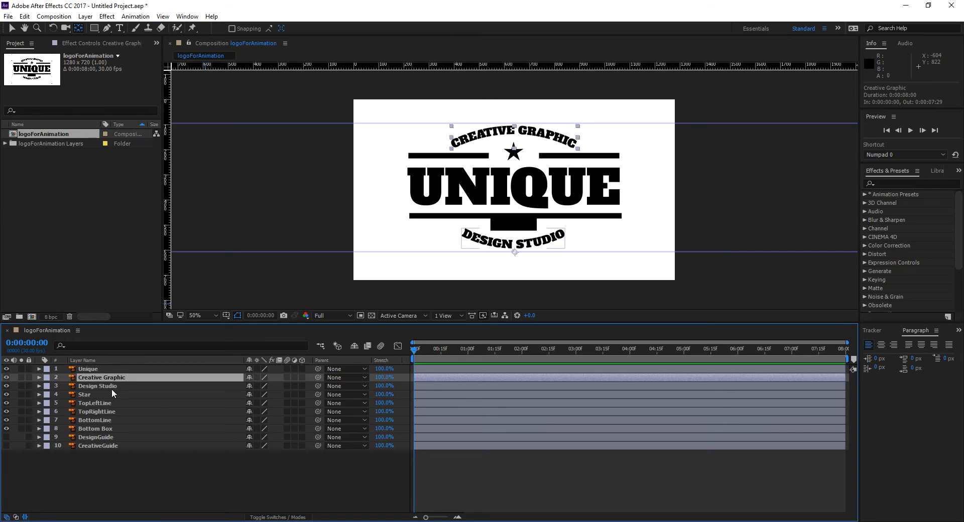
{"action": "left_click", "coordinate": [111, 387], "text": "shift"}
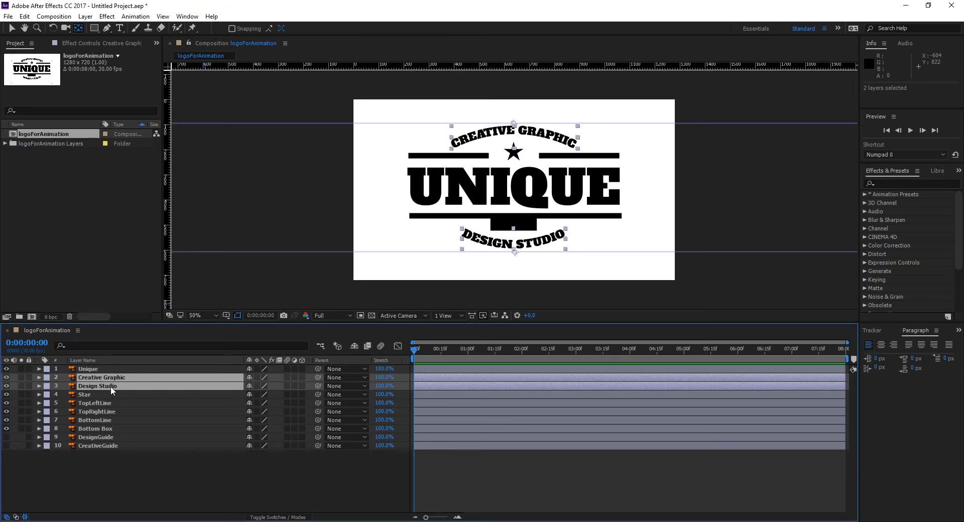
{"action": "key", "text": "alt+shift+j"}
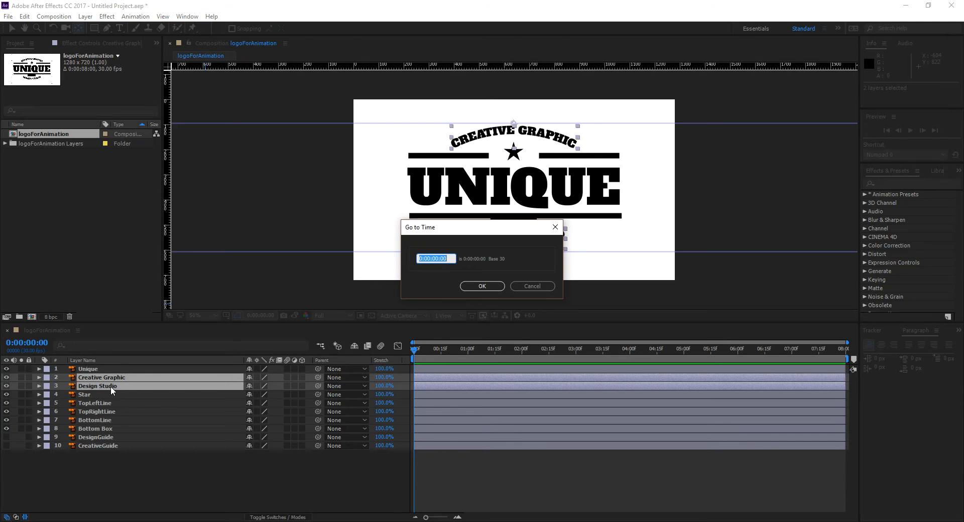
{"action": "type", "text": "15"}
{"action": "key", "text": "Return"}
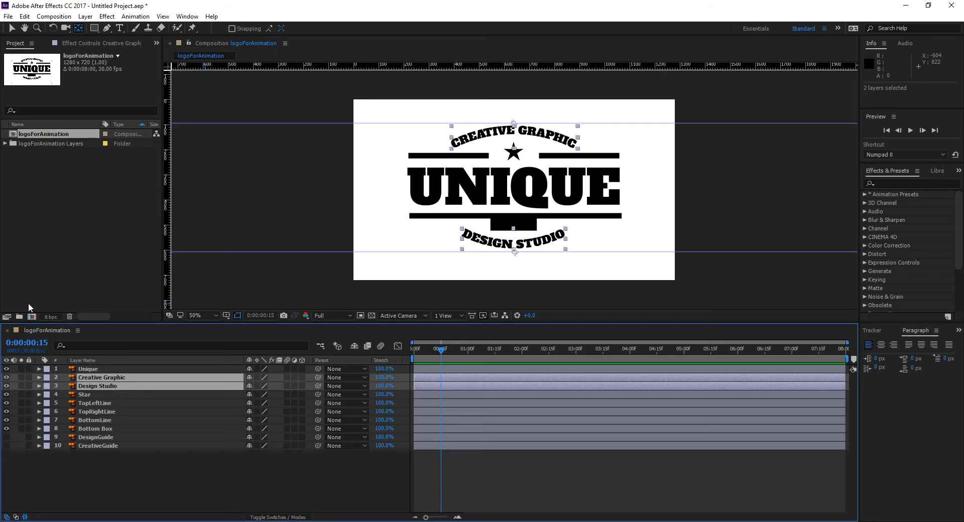
- Go to 0:00:01:00 and set Rotation keyframes on the Creative Graphic and Design Studio layers
{"action": "left_click", "coordinate": [36, 343]}
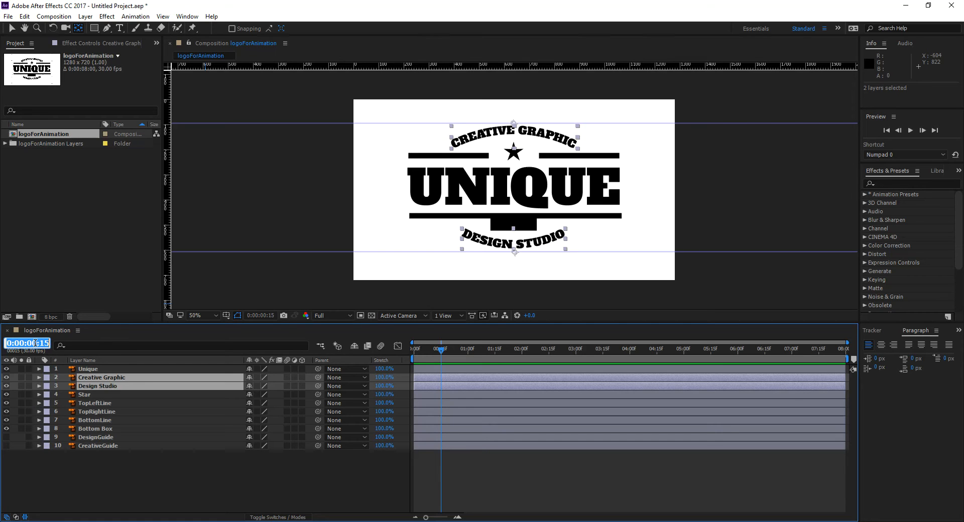
{"action": "type", "text": "100"}
{"action": "key", "text": "Return"}
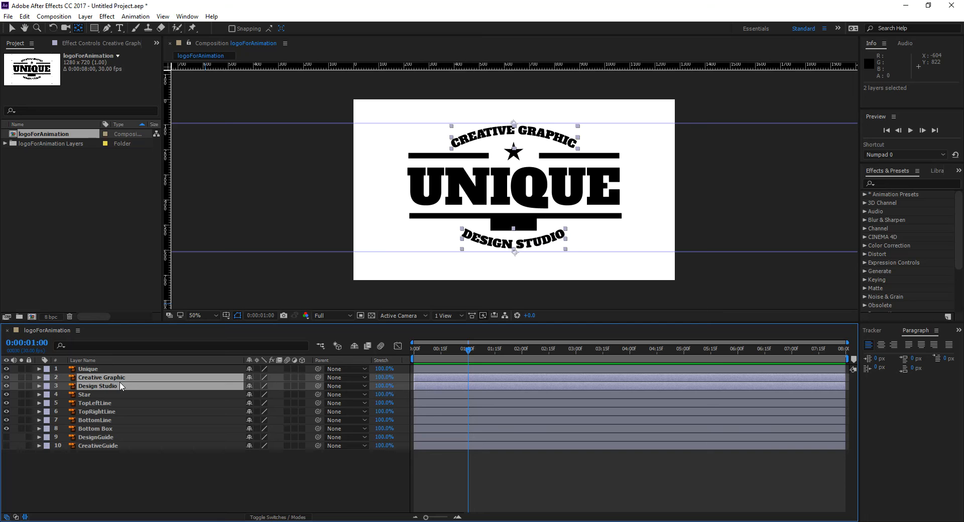
{"action": "key", "text": "r"}
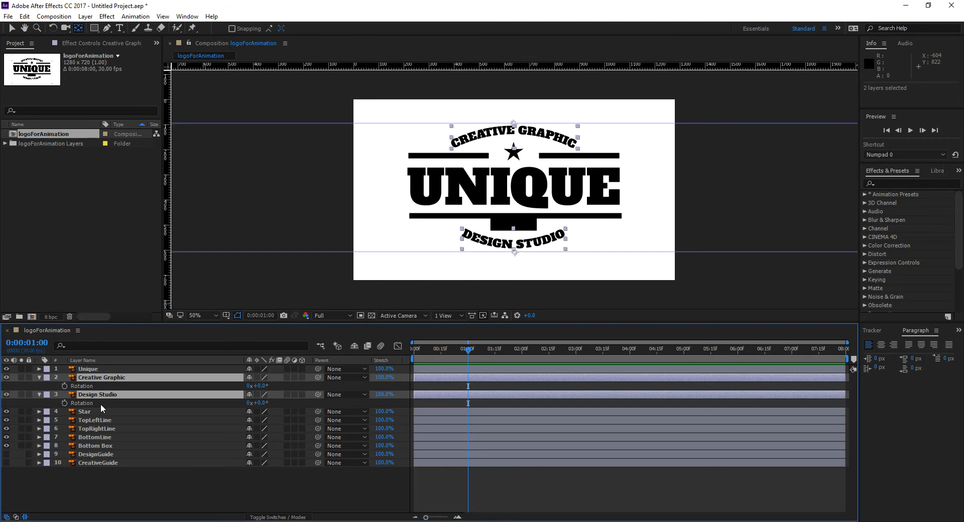
{"action": "left_click", "coordinate": [65, 386]}
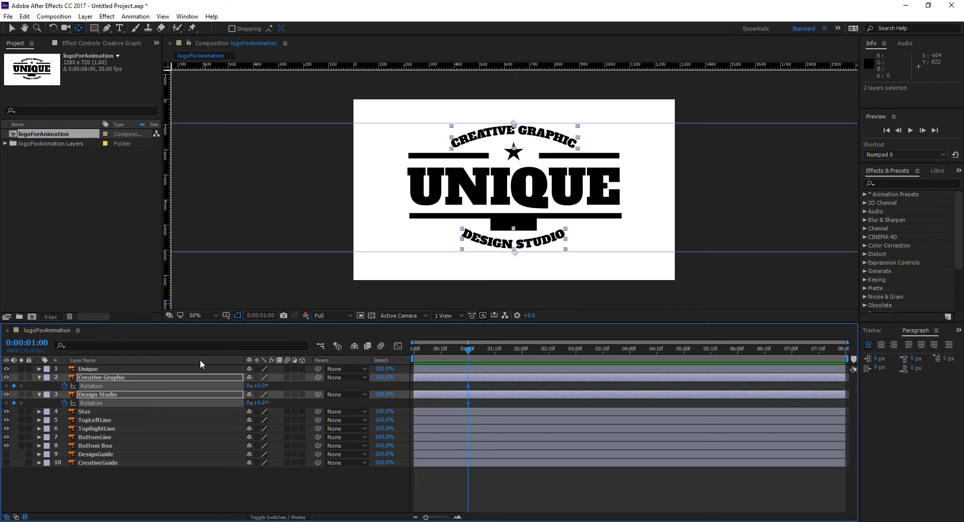
- At 0:00:00:15, set the Rotation of the Creative Graphic and Design Studio layers to -180° and preview the rotation up to 0:00:01:00
{"action": "left_click", "coordinate": [38, 342]}
{"action": "type", "text": "15"}
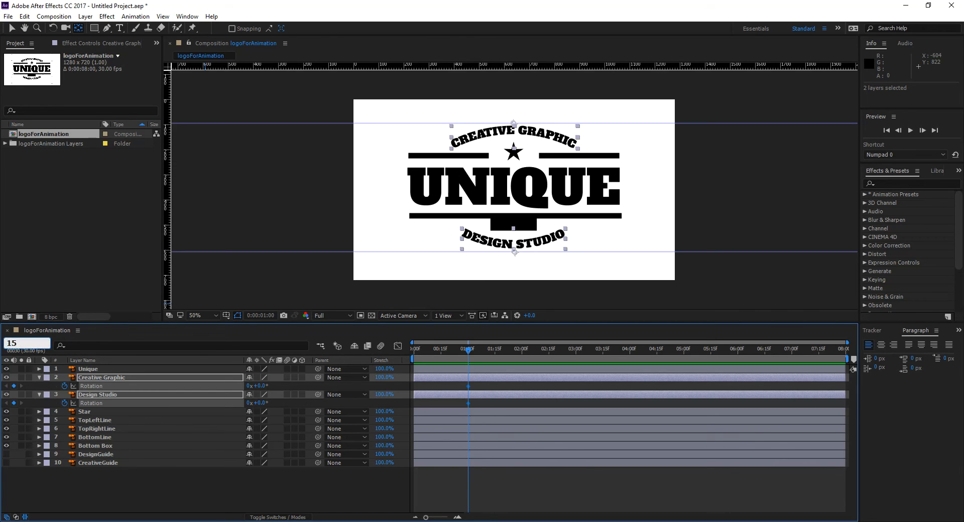
{"action": "key", "text": "Return"}
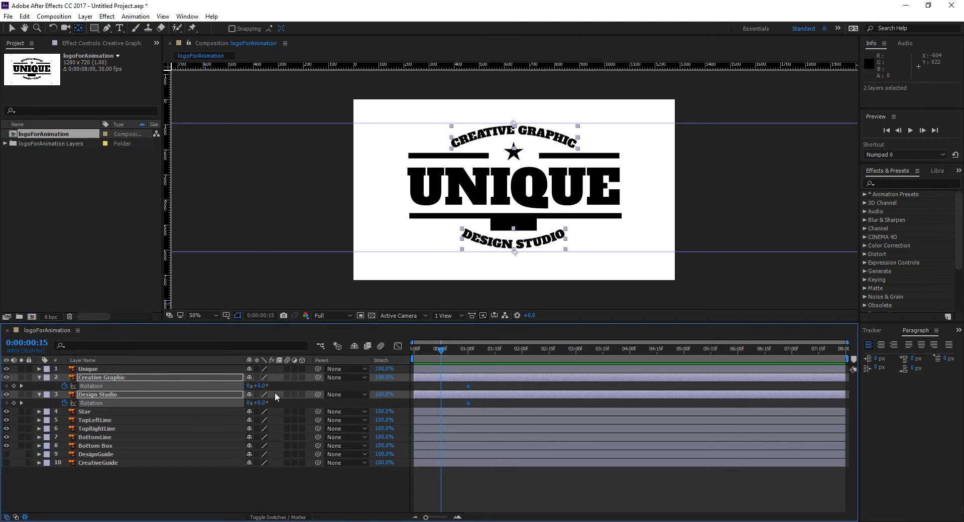
{"action": "left_click", "coordinate": [260, 386]}
{"action": "type", "text": "-180"}
{"action": "key", "text": "Return"}
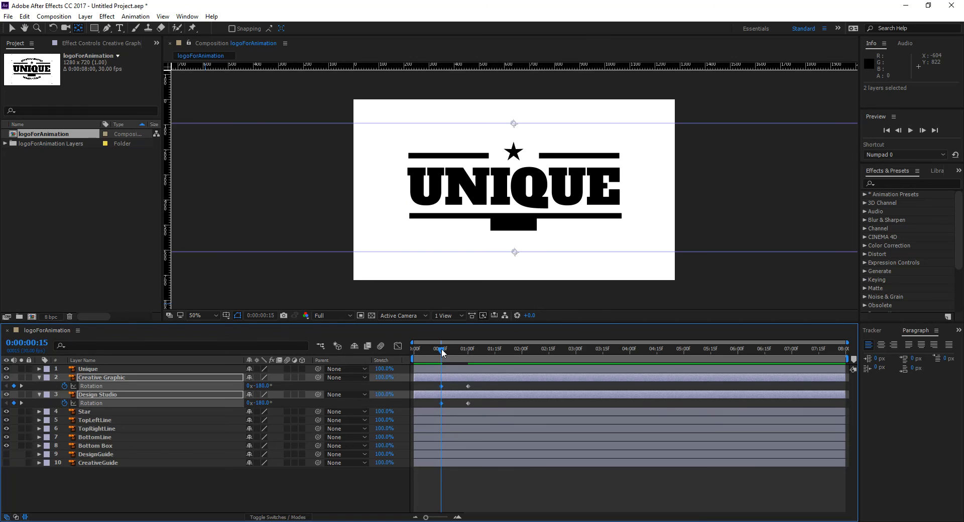
{"action": "left_click_drag", "start_coordinate": [442, 352], "coordinate": [469, 361]}
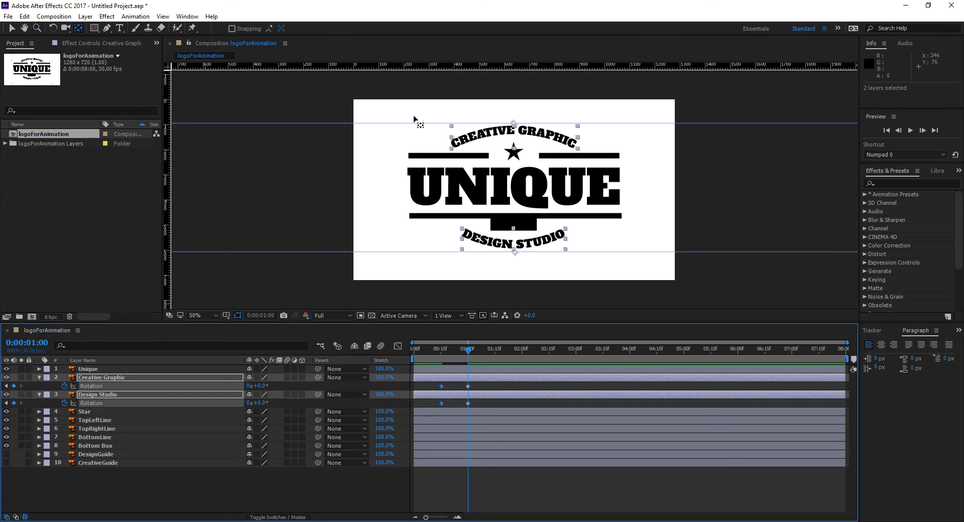
- Switch to the Selection tool and collapse the Rotation properties of the Creative Graphic and Design Studio layers
{"action": "left_click", "coordinate": [13, 28]}
{"action": "left_click", "coordinate": [515, 160]}
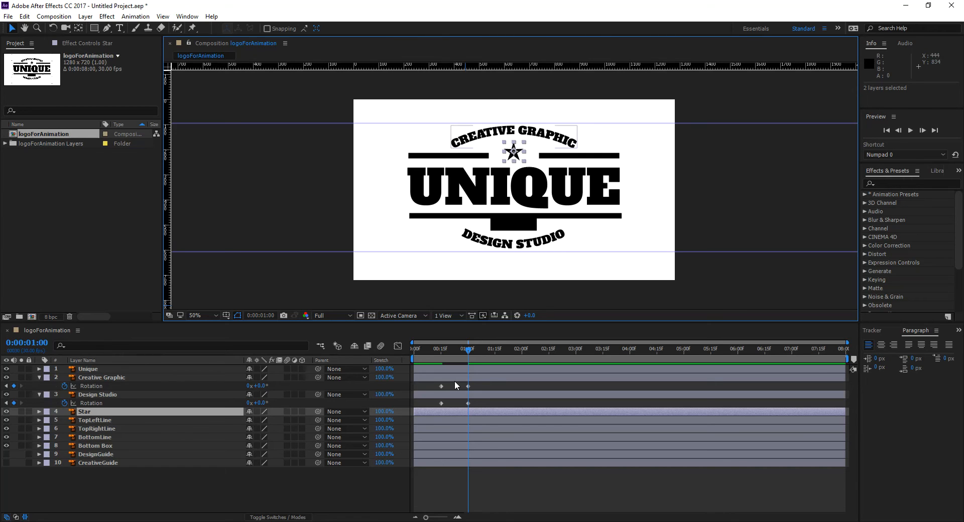
{"action": "left_click", "coordinate": [100, 395]}
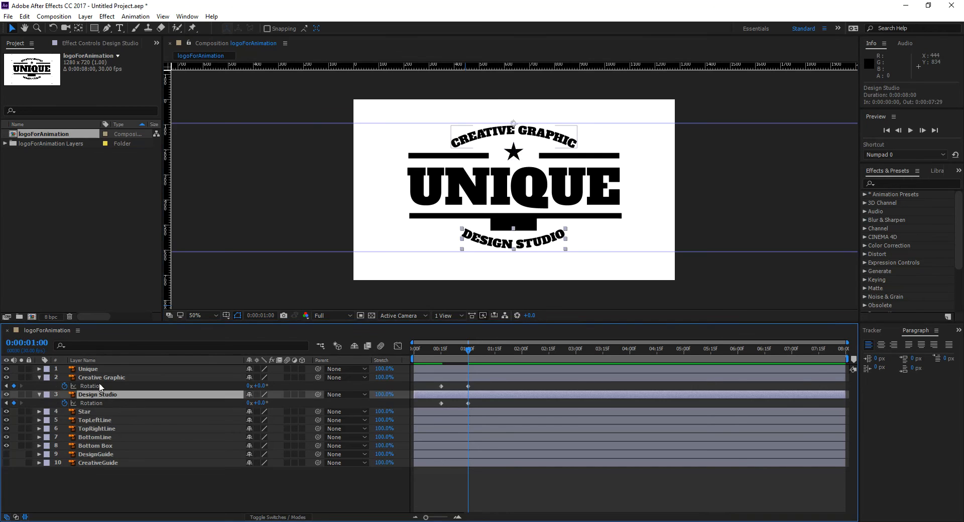
{"action": "left_click", "coordinate": [101, 377], "text": "ctrl"}
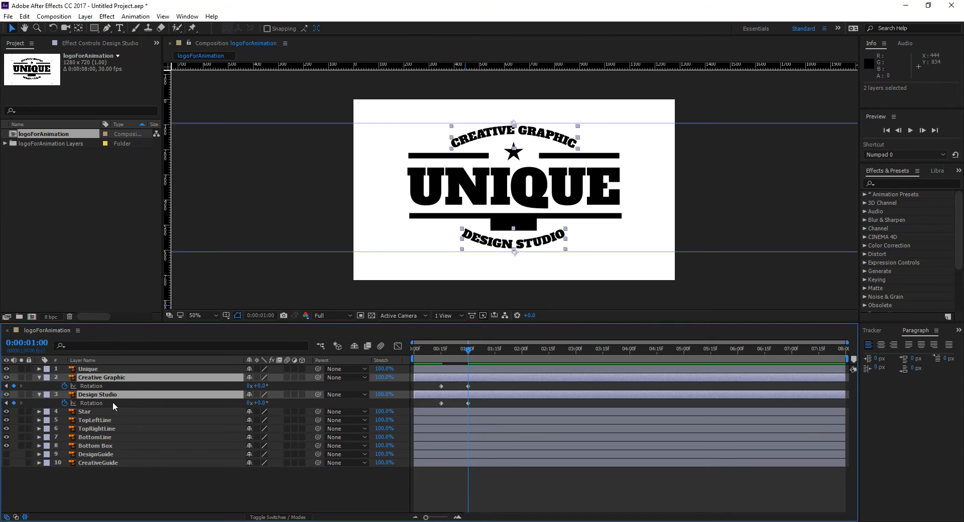
{"action": "key", "text": "r"}
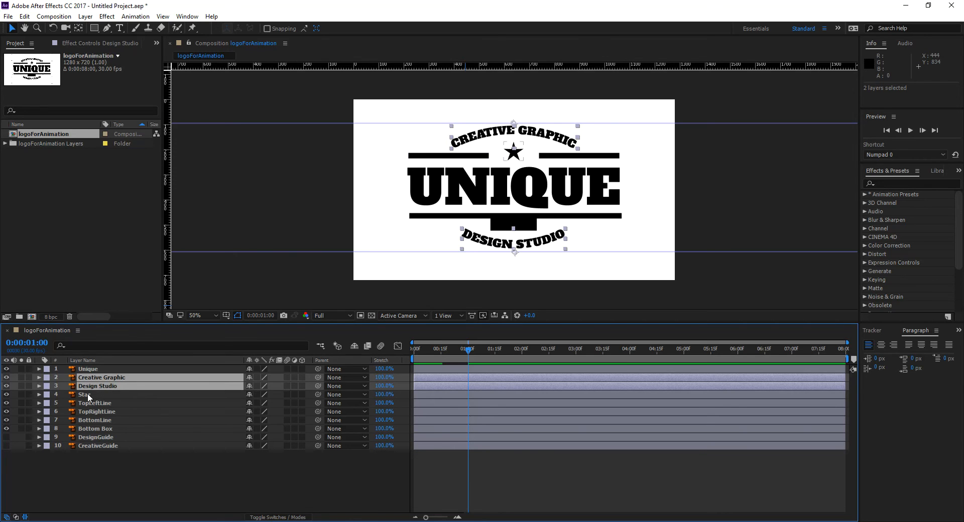
- Reveal the Star layer's Rotation and Scale and set keyframes for both at 0:00:01:15
{"action": "left_click", "coordinate": [88, 395]}
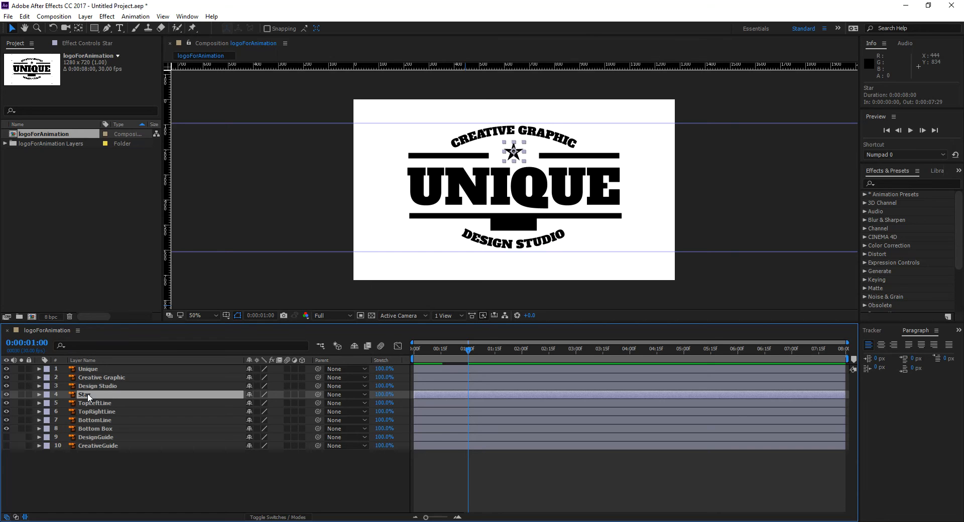
{"action": "key", "text": "r"}
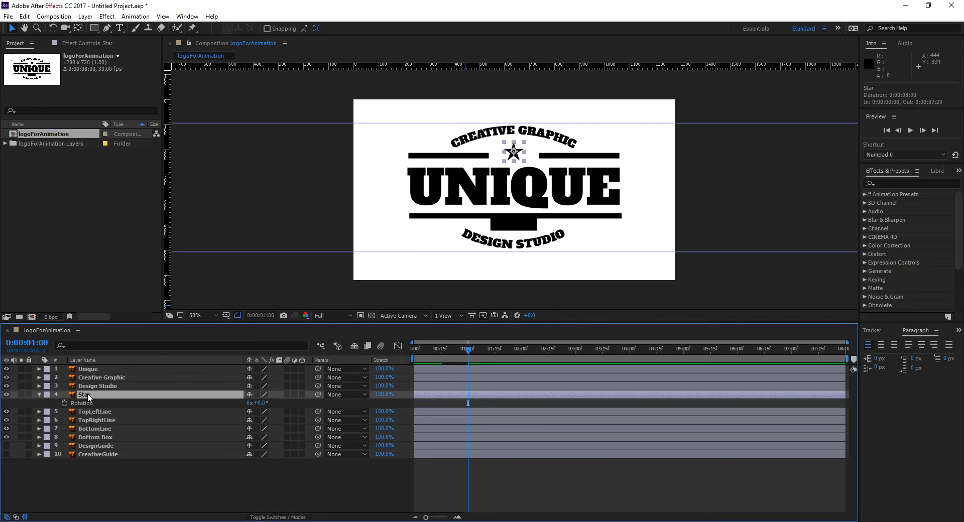
{"action": "key", "text": "shift+s"}
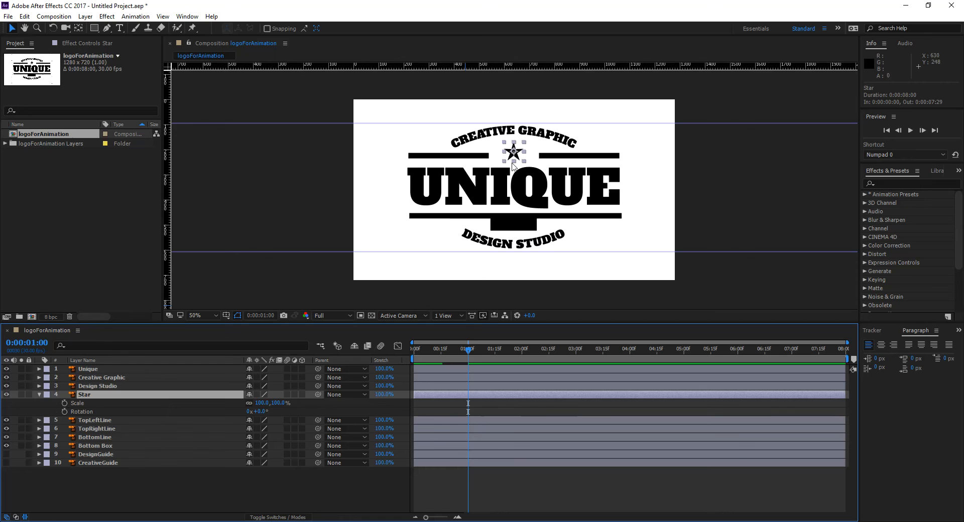
{"action": "left_click", "coordinate": [46, 338]}
{"action": "type", "text": "1:"}
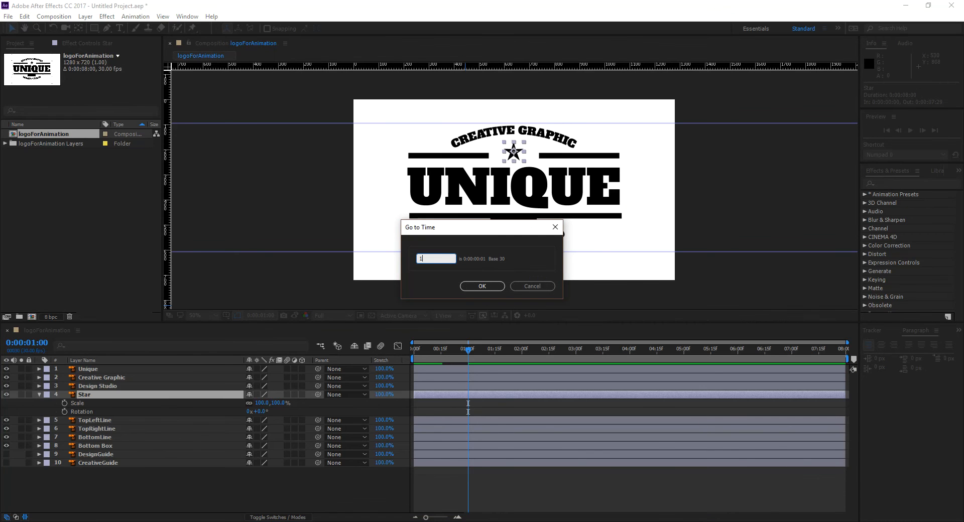
{"action": "type", "text": "15"}
{"action": "key", "text": "Return"}
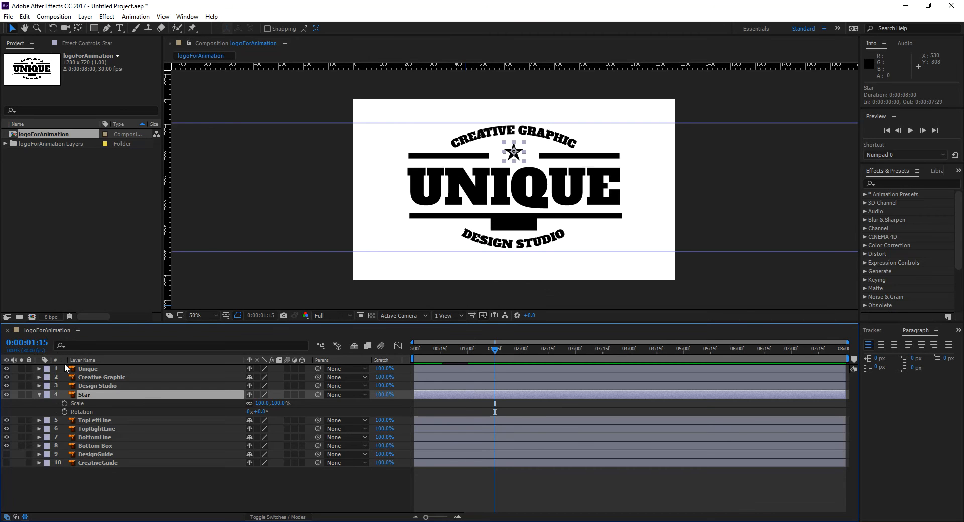
{"action": "left_click", "coordinate": [65, 403]}
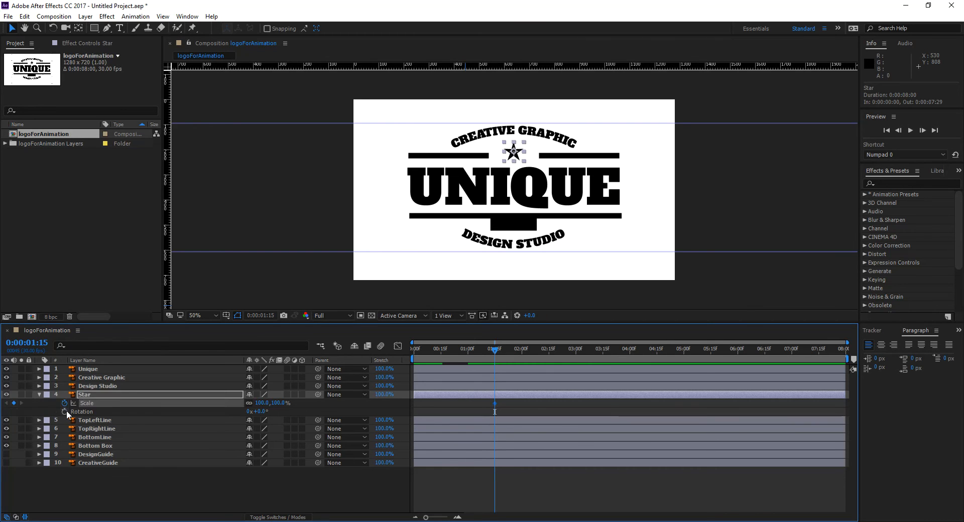
{"action": "left_click", "coordinate": [64, 412]}
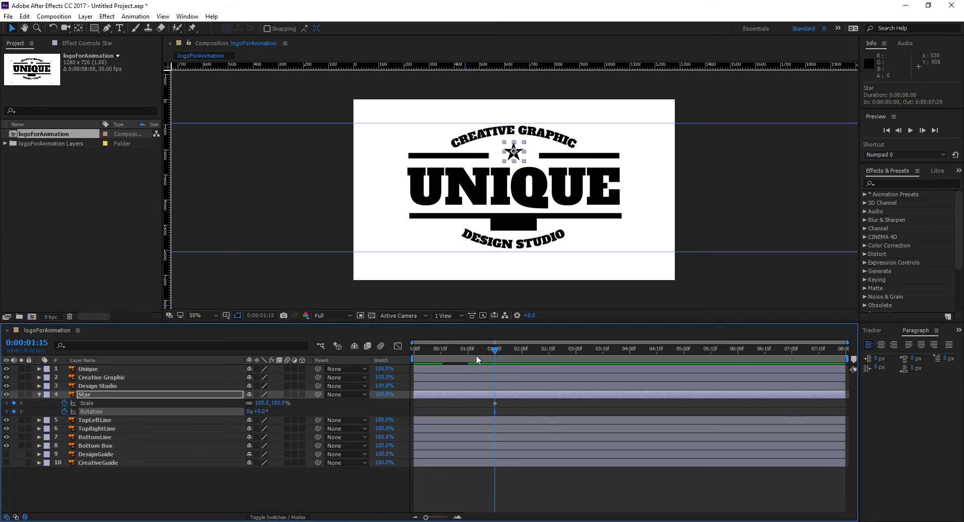
- At 0:00:01:00, set the Star layer's Scale to 0% and Rotation to -1x, and preview the motion up to 0:00:01:15
{"action": "key", "text": "alt+shift+j"}
{"action": "type", "text": "100"}
{"action": "key", "text": "Return"}
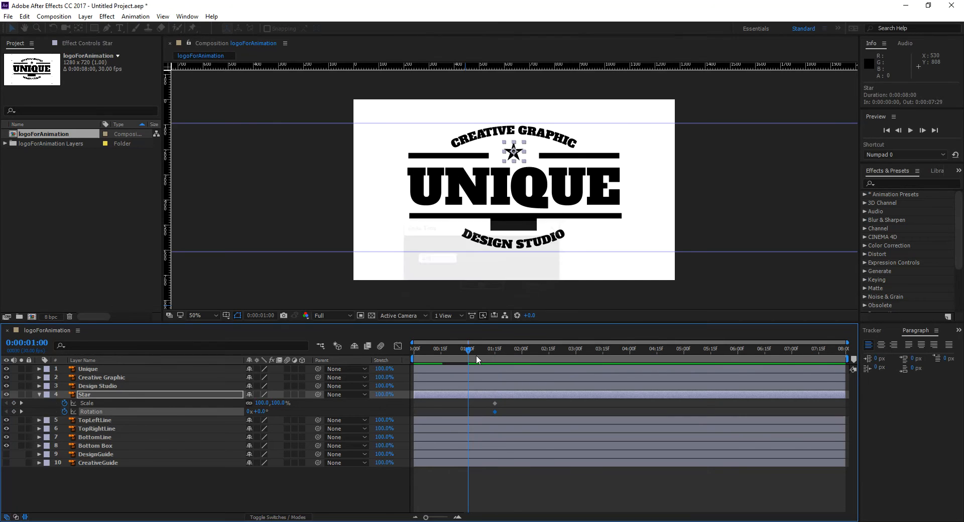
{"action": "left_click", "coordinate": [276, 403]}
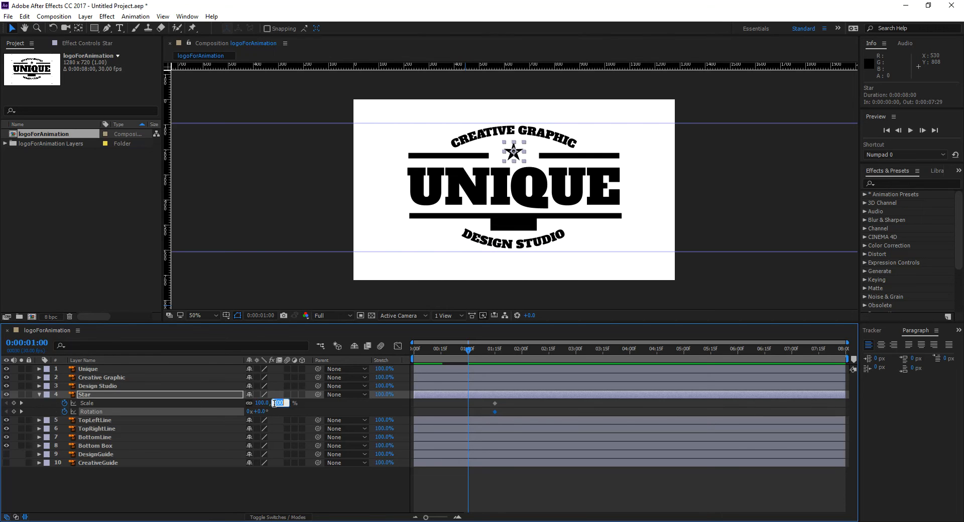
{"action": "type", "text": "0"}
{"action": "key", "text": "Return"}
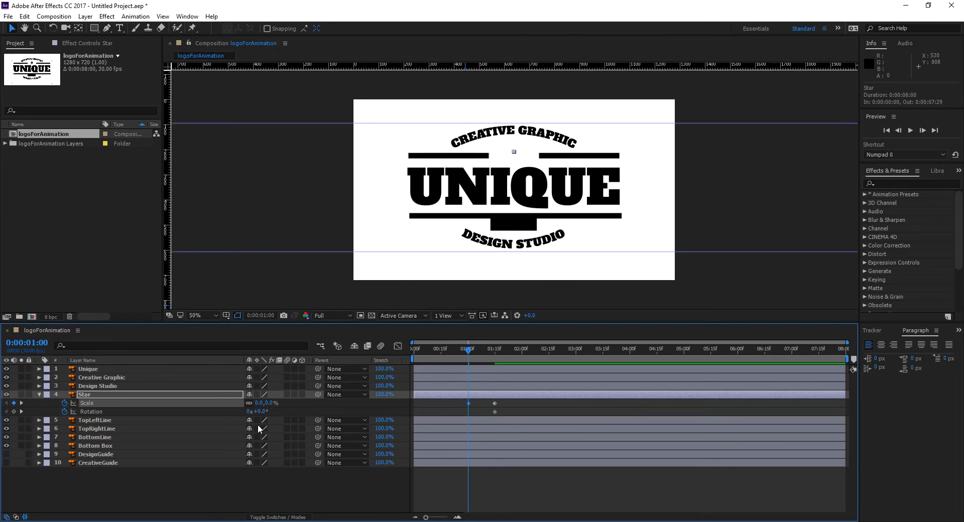
{"action": "left_click", "coordinate": [249, 411]}
{"action": "type", "text": "-"}
{"action": "key", "text": "Return"}
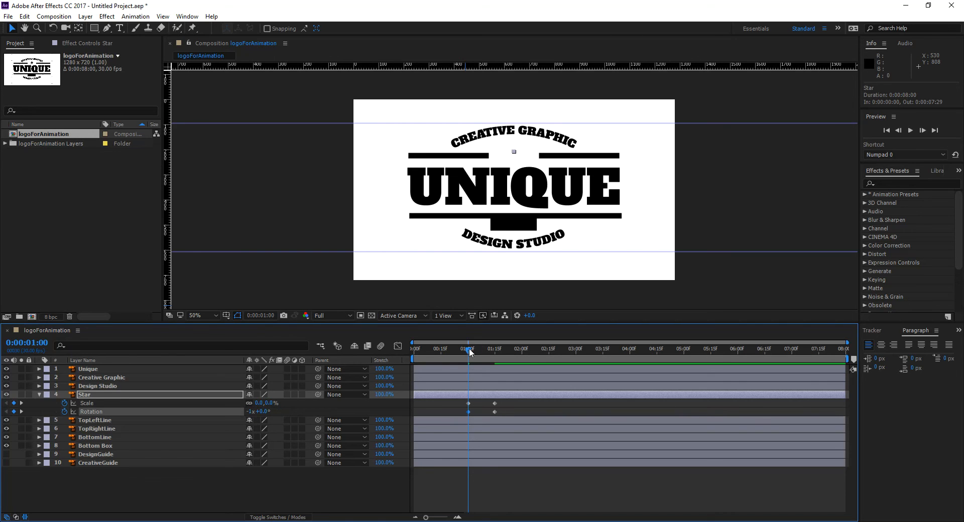
{"action": "left_click_drag", "start_coordinate": [470, 348], "coordinate": [496, 362]}
- Set Position keyframes on the TopLeftLine and TopRightLine layers at 0:00:02:00
{"action": "left_click", "coordinate": [104, 419]}
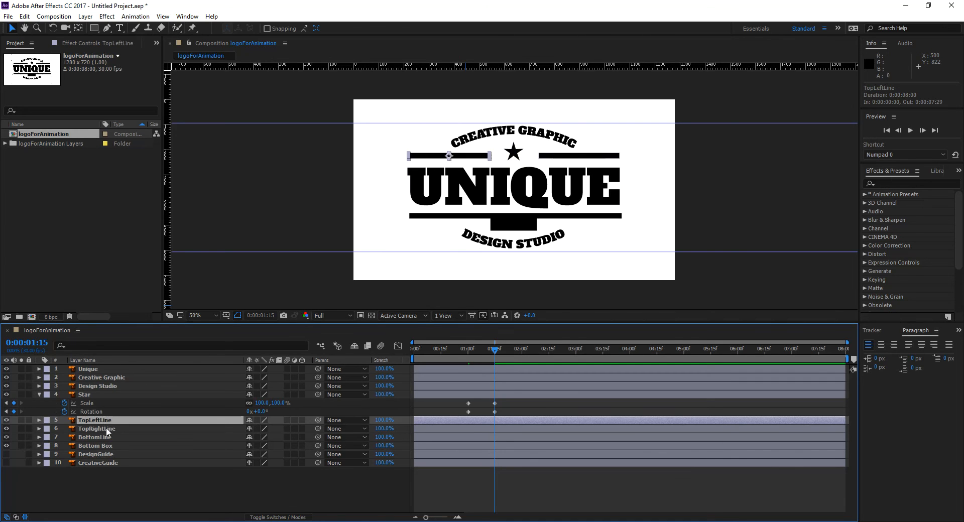
{"action": "left_click", "coordinate": [106, 428]}
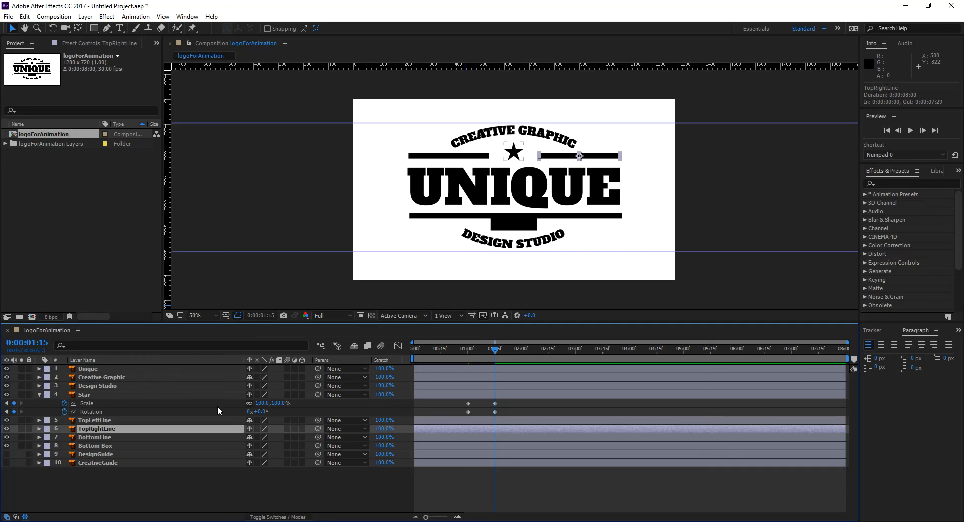
{"action": "key", "text": "alt+shift+j"}
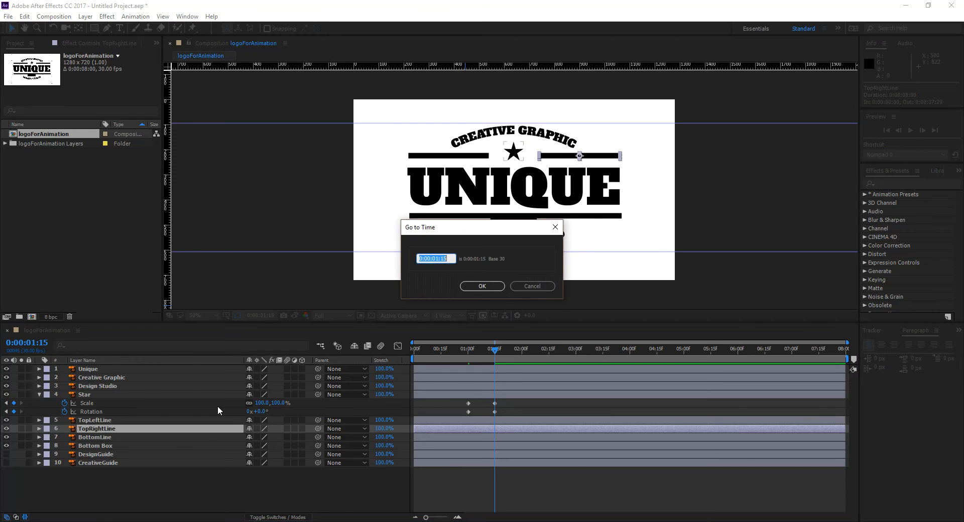
{"action": "type", "text": "2"}
{"action": "key", "text": "Return"}
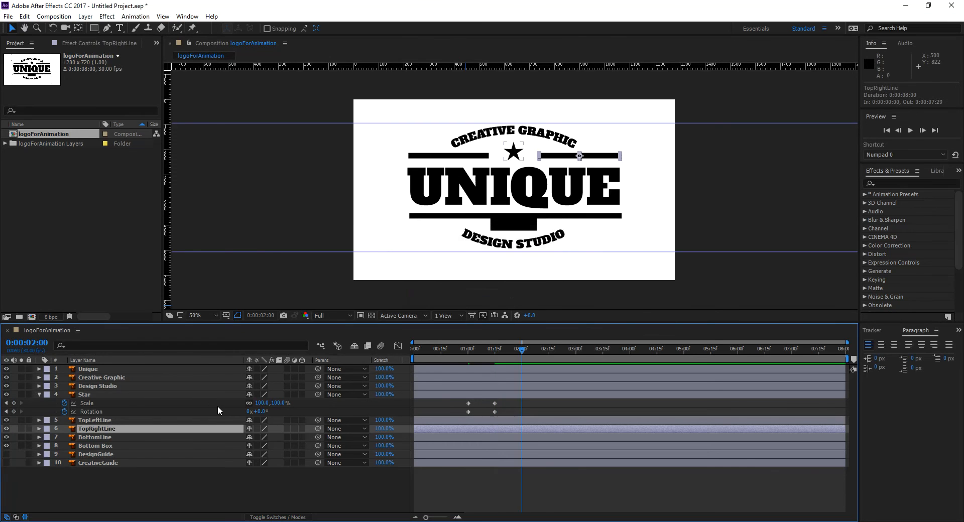
{"action": "left_click", "coordinate": [101, 420], "text": "ctrl"}
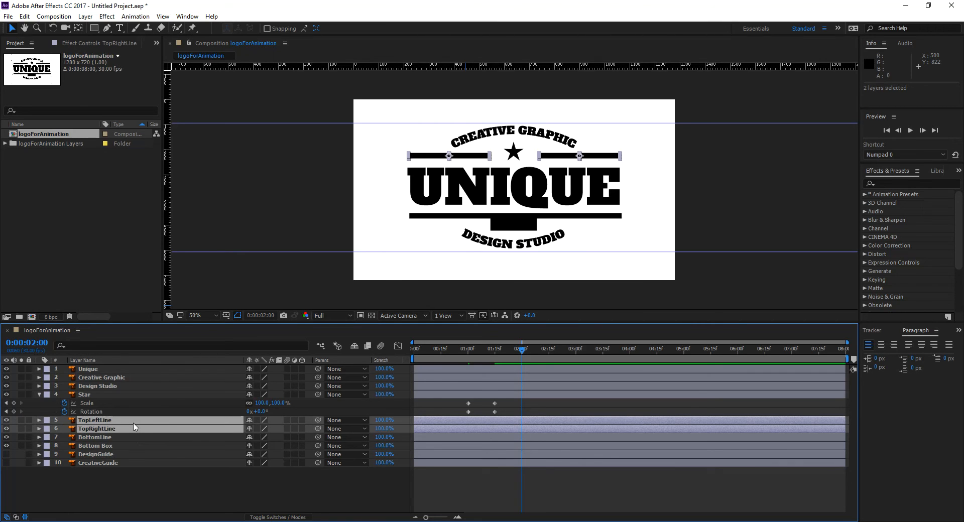
{"action": "key", "text": "p"}
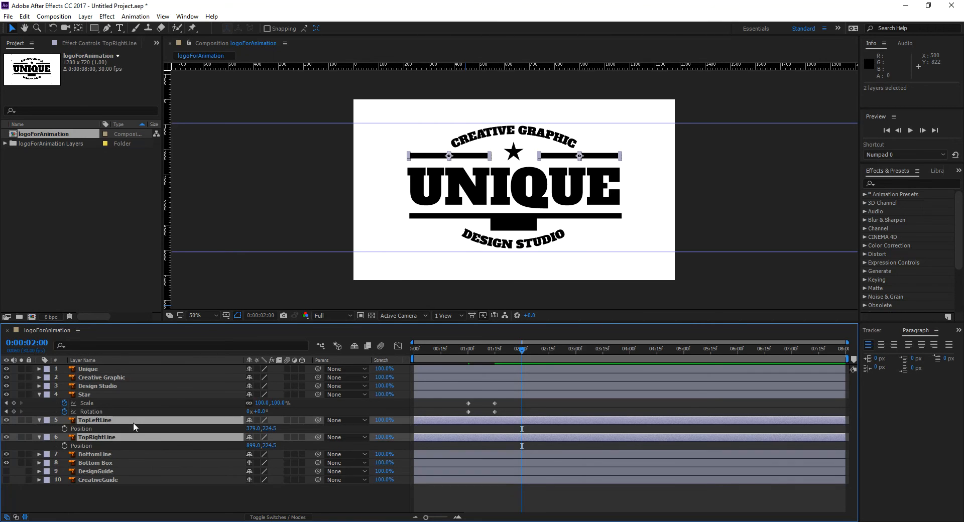
{"action": "left_click", "coordinate": [64, 429]}
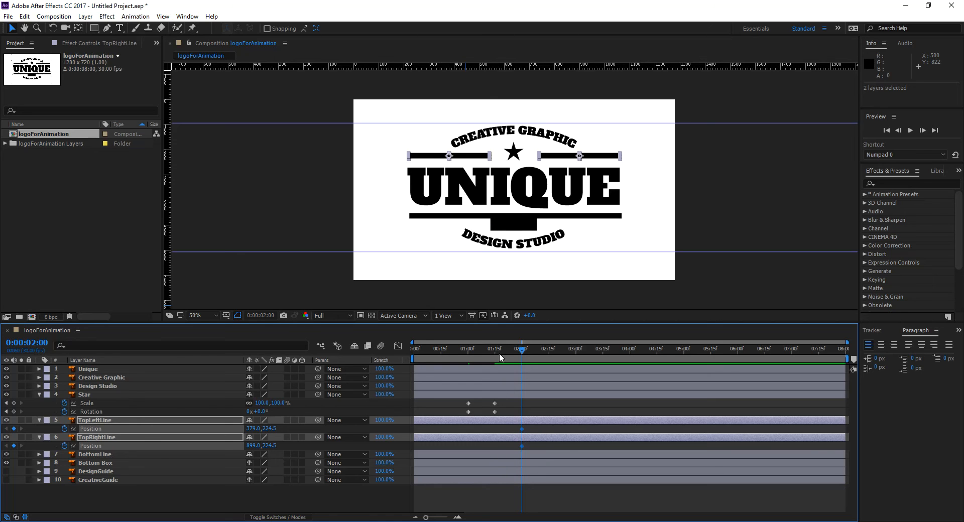
- At 0:00:01:15, move TopRightLine off the canvas to about 1463, 224.5 and TopLeftLine off the opposite side to about -199, 224.5, and preview
{"action": "key", "text": "alt+shift+j"}
{"action": "type", "text": "115"}
{"action": "key", "text": "Return"}
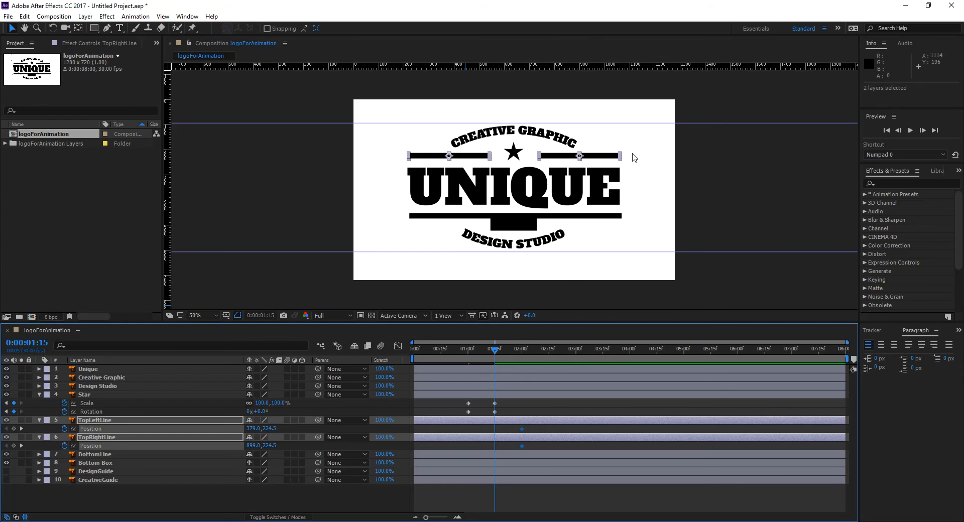
{"action": "left_click", "coordinate": [710, 176]}
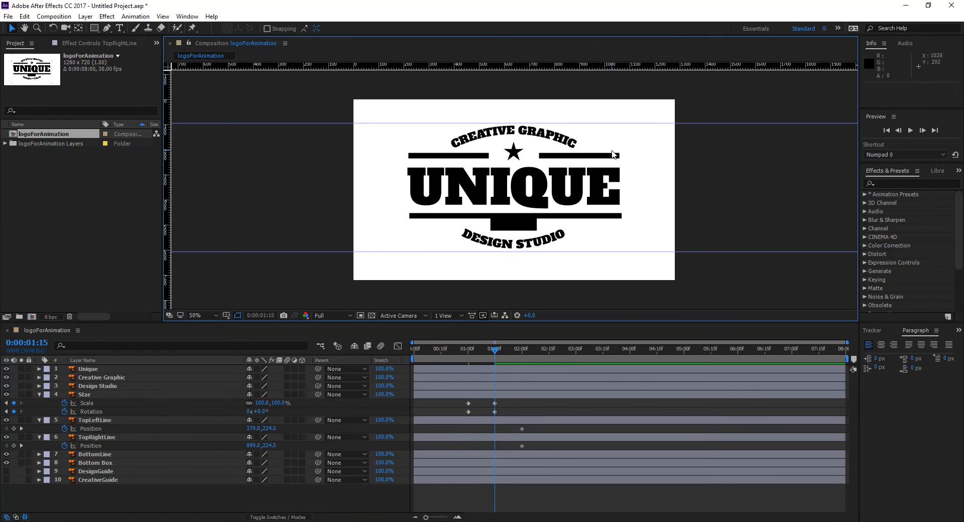
{"action": "left_click_drag", "start_coordinate": [611, 155], "coordinate": [751, 158]}
{"action": "left_click_drag", "start_coordinate": [476, 156], "coordinate": [314, 157]}
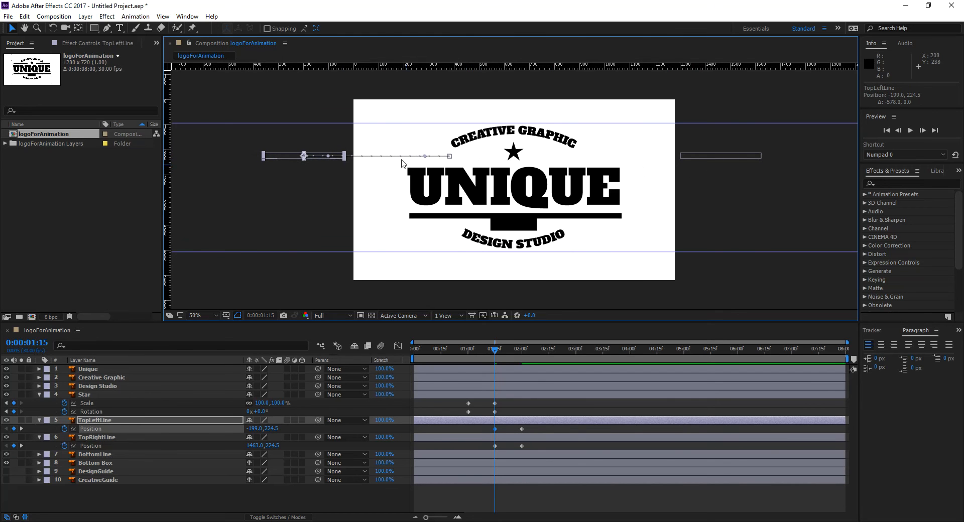
{"action": "left_click", "coordinate": [716, 157]}
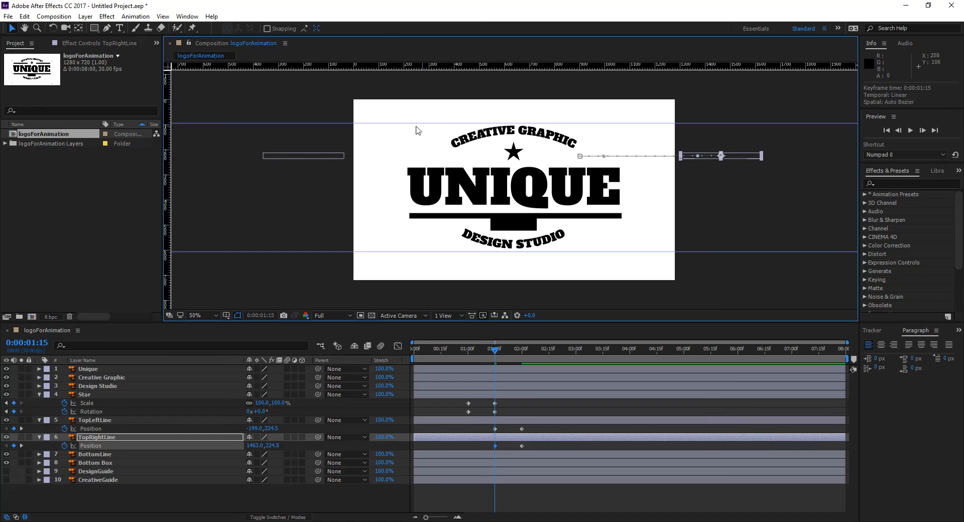
{"action": "left_click", "coordinate": [318, 157]}
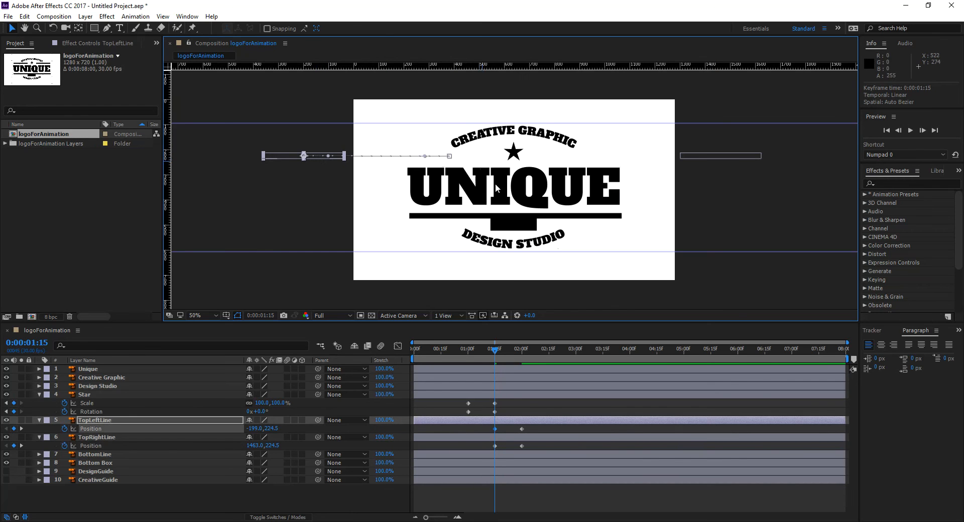
{"action": "left_click_drag", "start_coordinate": [496, 351], "coordinate": [522, 364]}
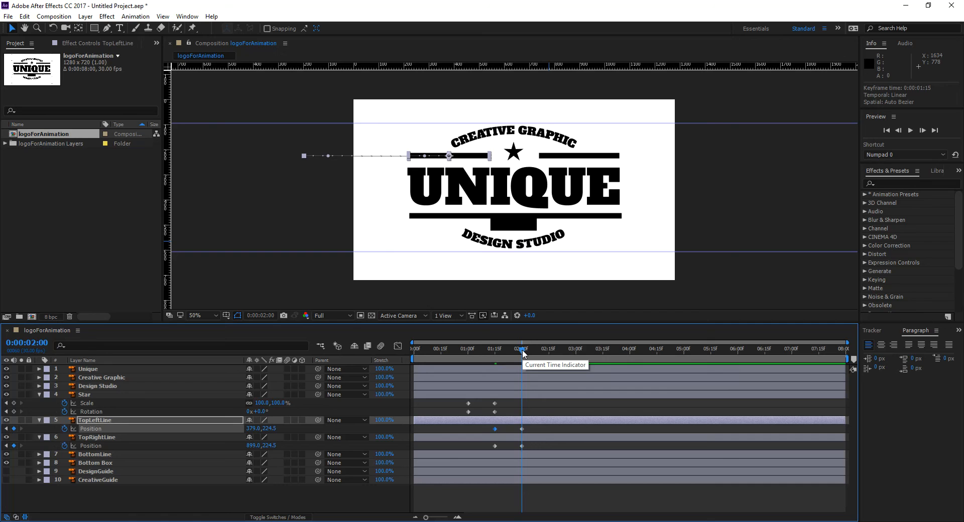
- At 0:00:02:03, move TopLeftLine outward to about 329, 224.5 and TopRightLine outward to about 945, 224.5
{"action": "key", "text": "Page_Down"}
{"action": "key", "text": "Page_Down"}
{"action": "key", "text": "Page_Down"}
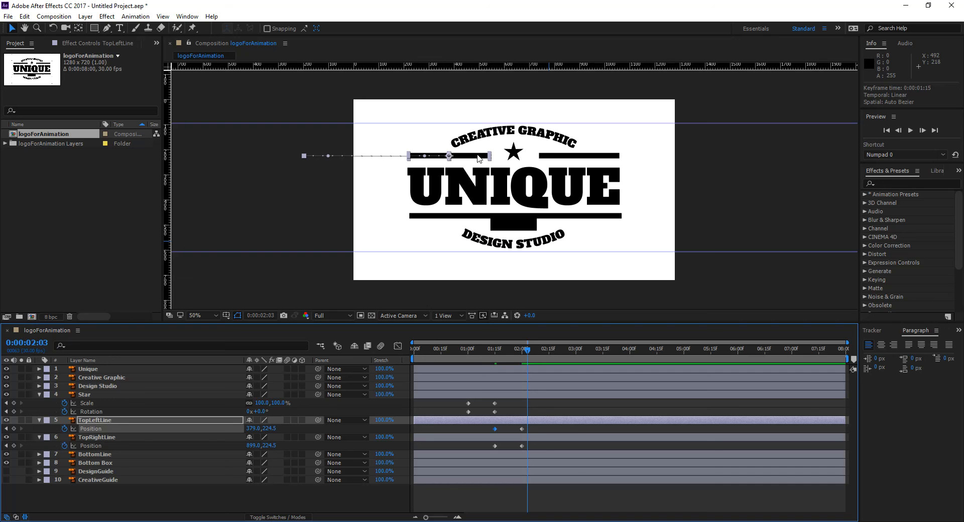
{"action": "left_click_drag", "start_coordinate": [479, 159], "coordinate": [466, 157]}
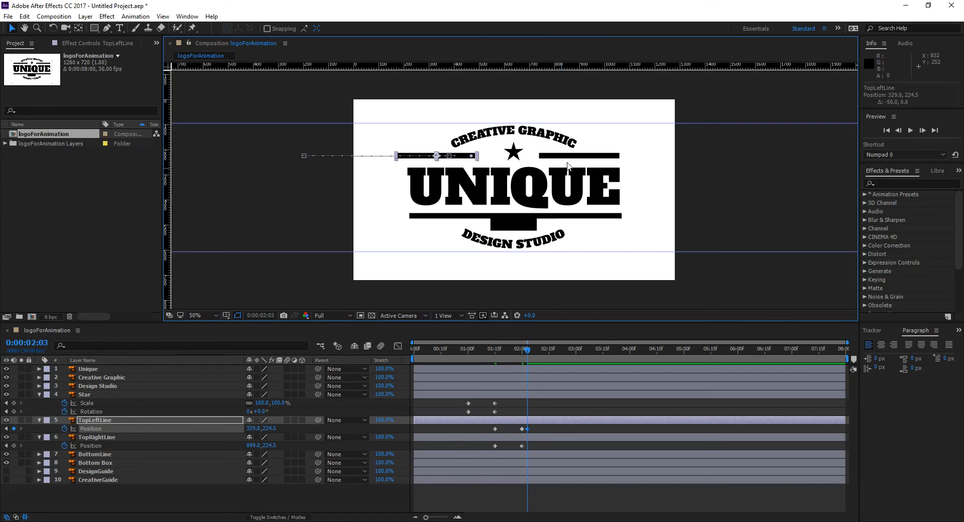
{"action": "left_click", "coordinate": [596, 157]}
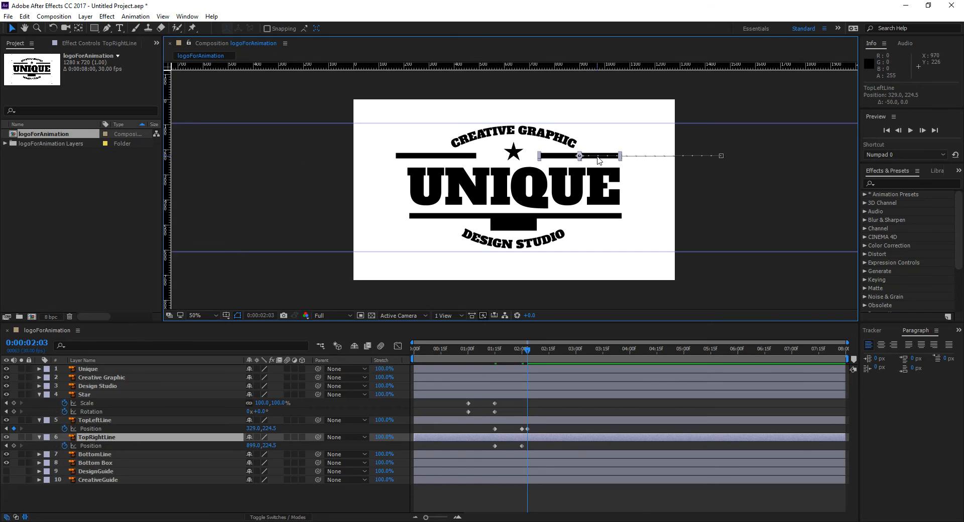
{"action": "left_click_drag", "start_coordinate": [598, 158], "coordinate": [609, 157]}
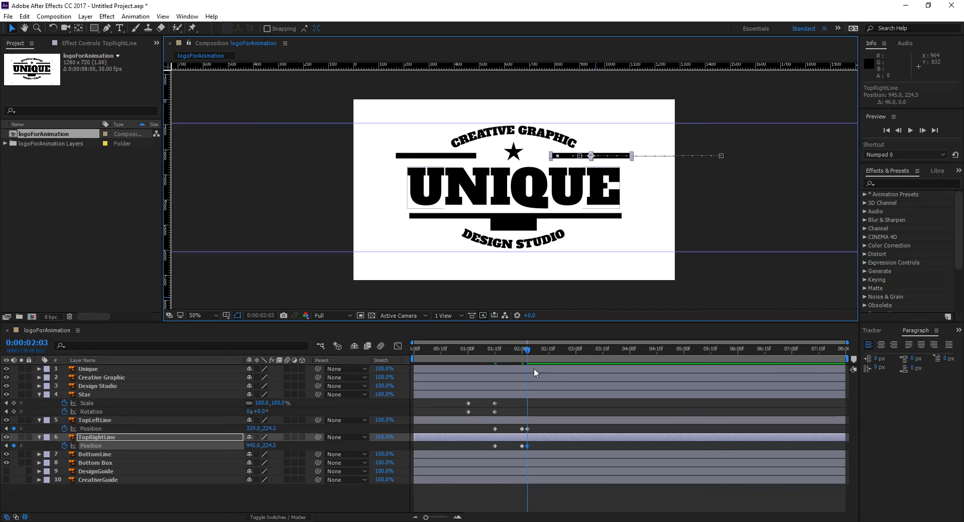
- Copy TopLeftLine's Position keyframe from 0:00:02:00 to 0:00:02:06
{"action": "key", "text": "Page_Down"}
{"action": "key", "text": "Page_Down"}
{"action": "key", "text": "Page_Down"}
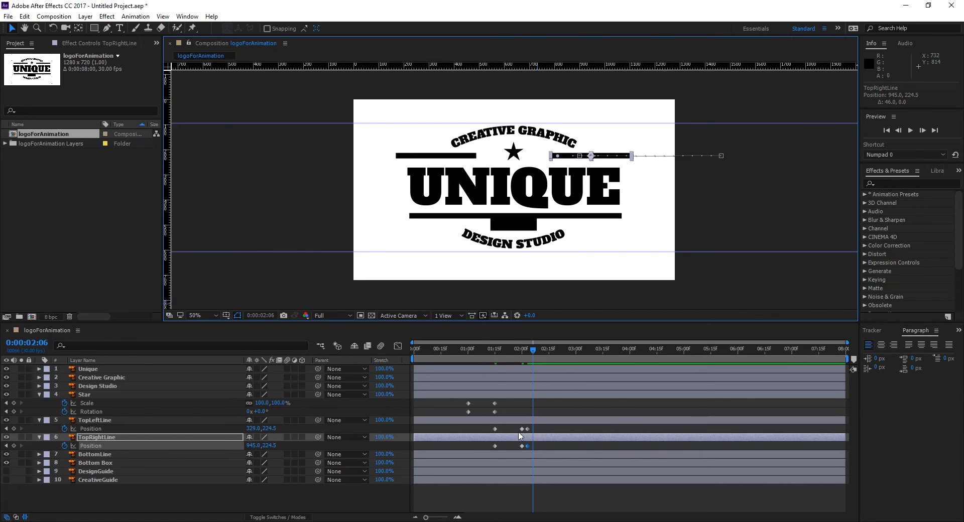
{"action": "mouse_move", "coordinate": [522, 430]}
{"action": "key", "text": "super+plus"}
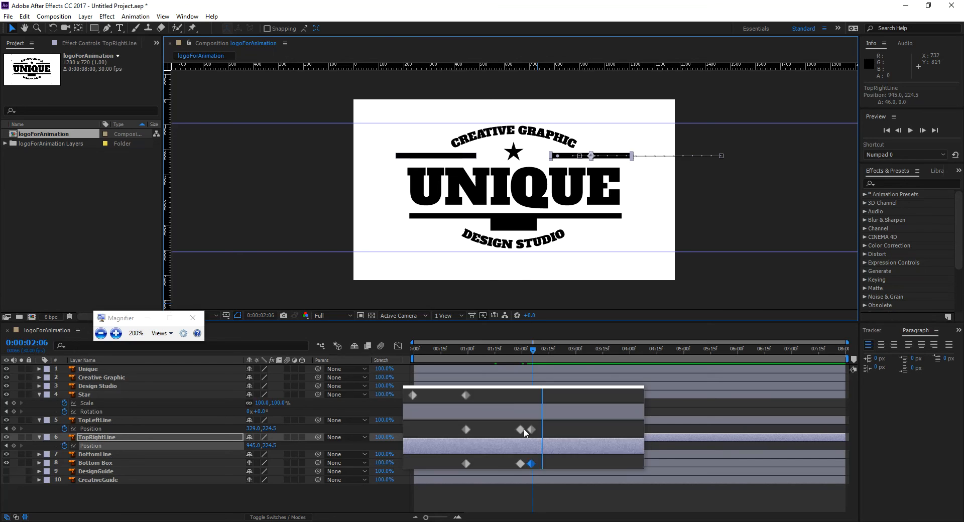
{"action": "left_click", "coordinate": [523, 431]}
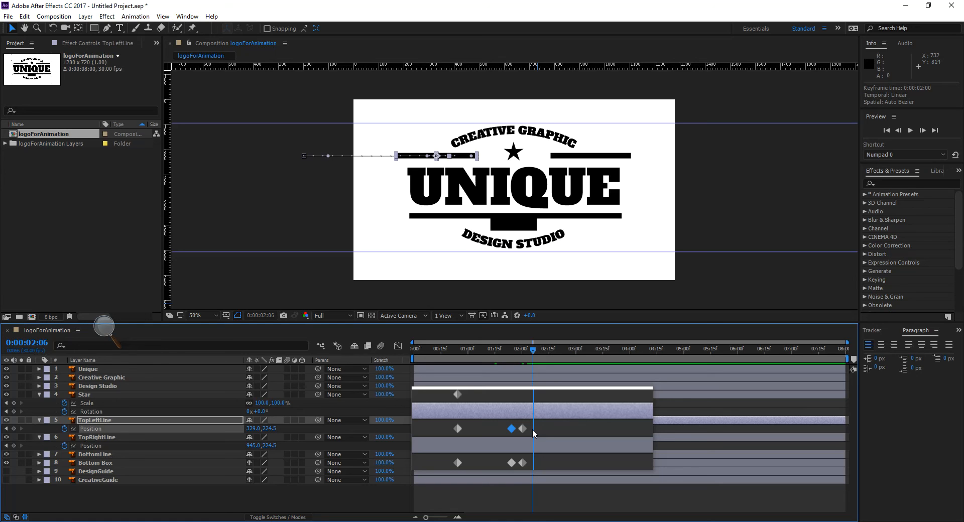
{"action": "key", "text": "ctrl+c"}
{"action": "key", "text": "ctrl+v"}
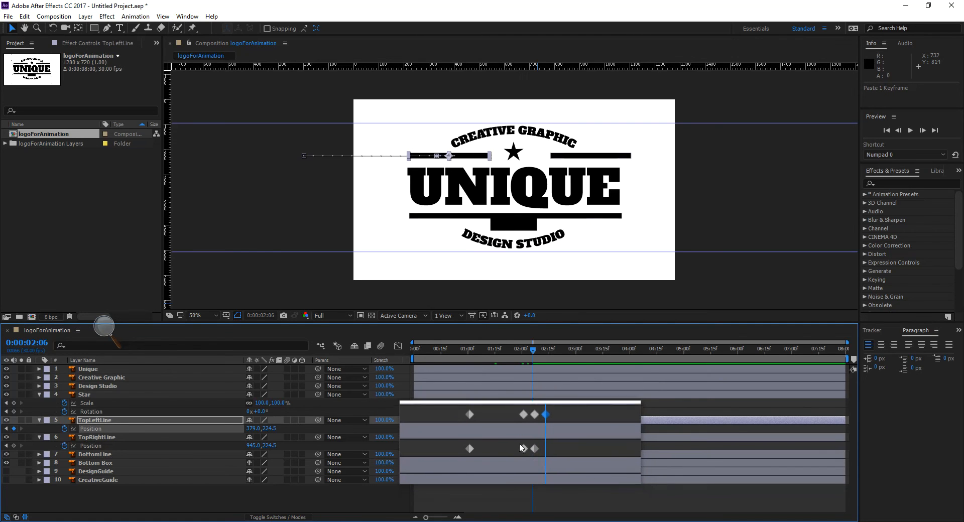
- Copy TopRightLine's Position keyframe from 0:00:02:00 to 0:00:02:06
{"action": "left_click", "coordinate": [521, 446]}
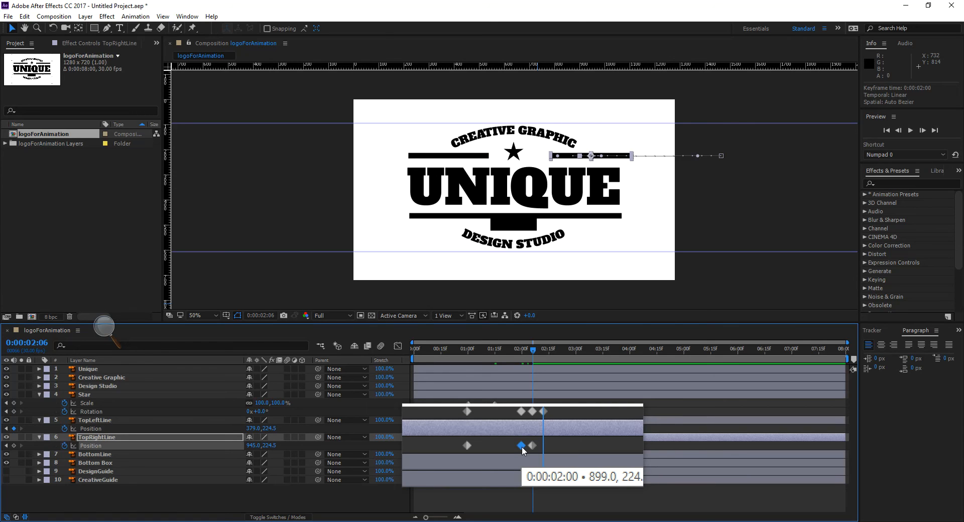
{"action": "key", "text": "ctrl+c"}
{"action": "key", "text": "ctrl+v"}
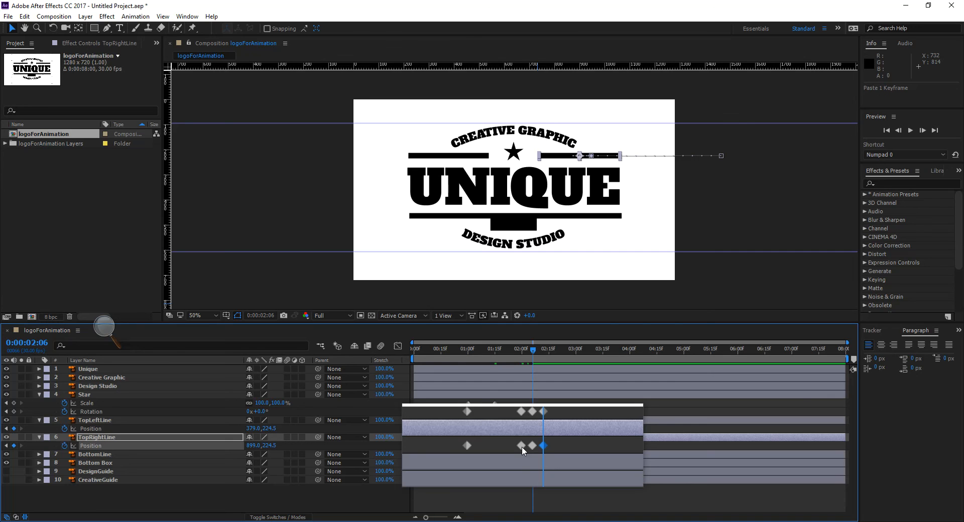
{"action": "left_click", "coordinate": [522, 447]}
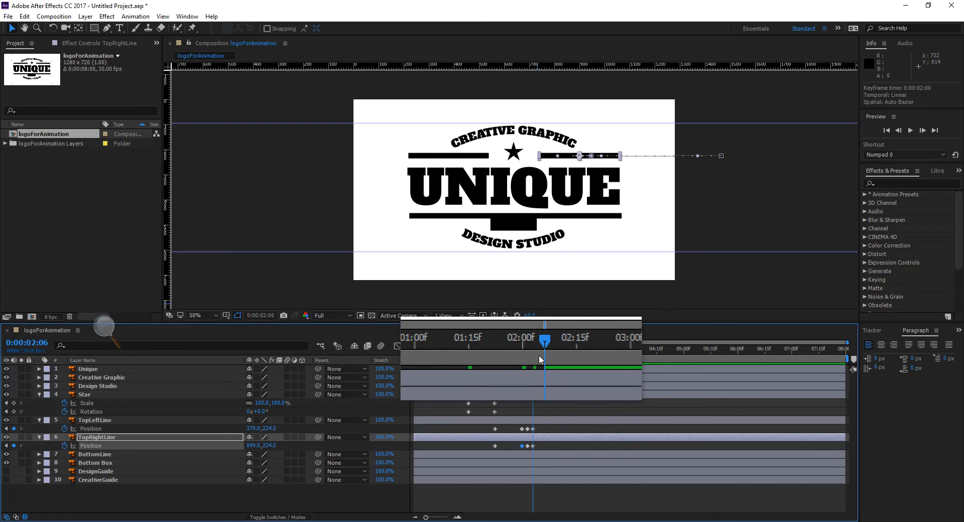
{"action": "key", "text": "super+Escape"}
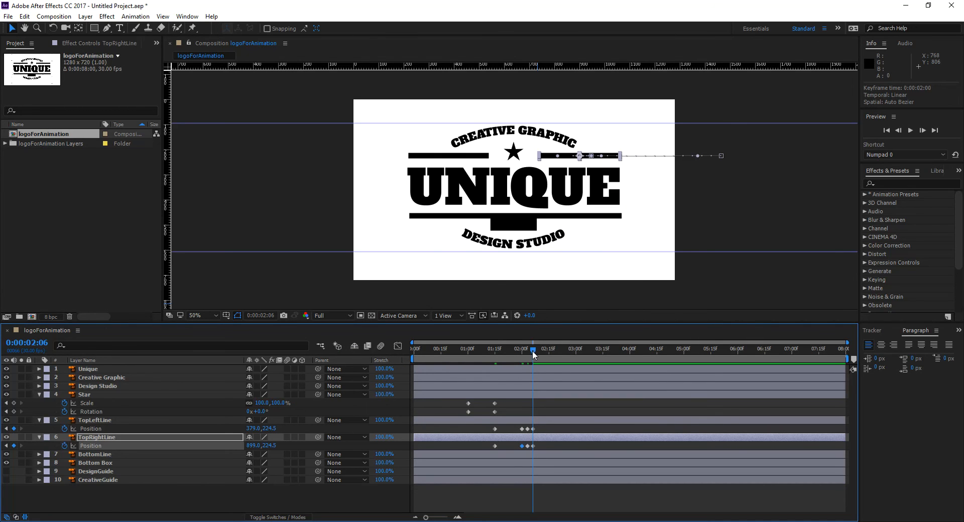
- Preview the bounce of the two top lines around 0:00:02:06 and check TopLeftLine's Position keyframes
{"action": "mouse_move", "coordinate": [531, 352]}
{"action": "left_mouse_down"}
{"action": "mouse_move", "coordinate": [515, 356]}
{"action": "mouse_move", "coordinate": [536, 360]}
{"action": "mouse_move", "coordinate": [517, 363]}
{"action": "mouse_move", "coordinate": [534, 369]}
{"action": "left_mouse_up"}
{"action": "left_click", "coordinate": [522, 429]}
{"action": "left_click_drag", "start_coordinate": [522, 432], "coordinate": [534, 432]}
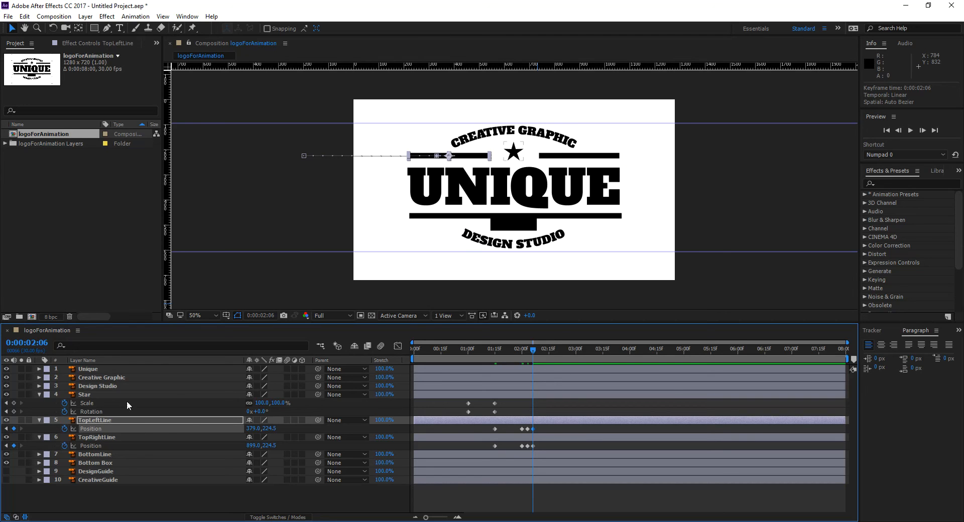
- Add a Scale keyframe to the Star layer at 0:00:02:00, keeping its current size
{"action": "mouse_move", "coordinate": [523, 350]}
{"action": "left_mouse_down"}
{"action": "mouse_move", "coordinate": [537, 351]}
{"action": "mouse_move", "coordinate": [520, 352]}
{"action": "left_mouse_up"}
{"action": "left_click", "coordinate": [88, 396]}
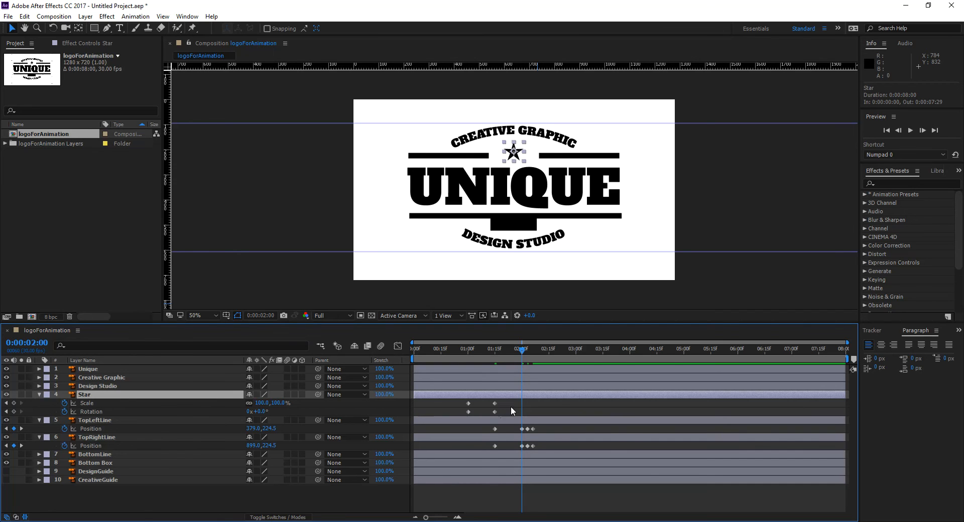
{"action": "left_click", "coordinate": [13, 403]}
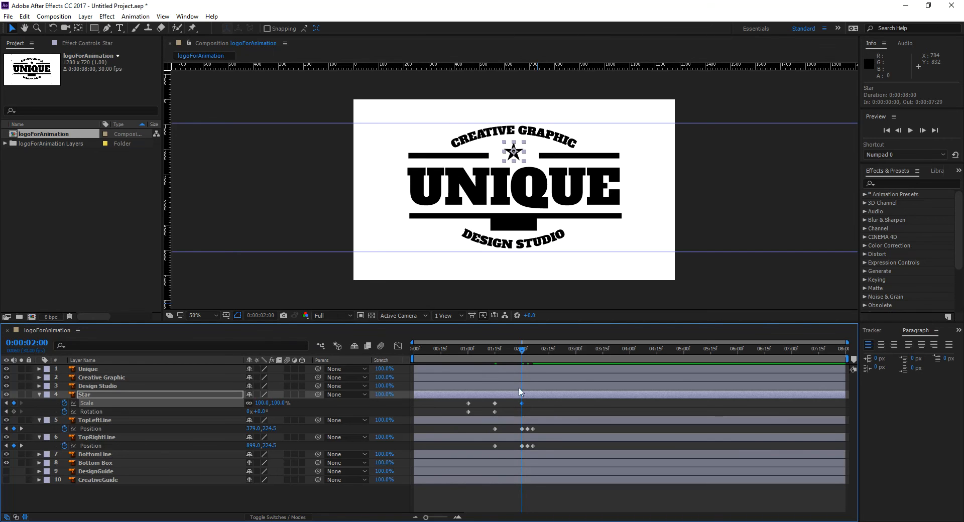
- Set the Star layer's Scale to 135% at 0:00:02:03
{"action": "key", "text": "Page_Down"}
{"action": "key", "text": "Page_Down"}
{"action": "key", "text": "Page_Down"}
{"action": "left_click", "coordinate": [278, 403]}
{"action": "type", "text": "135"}
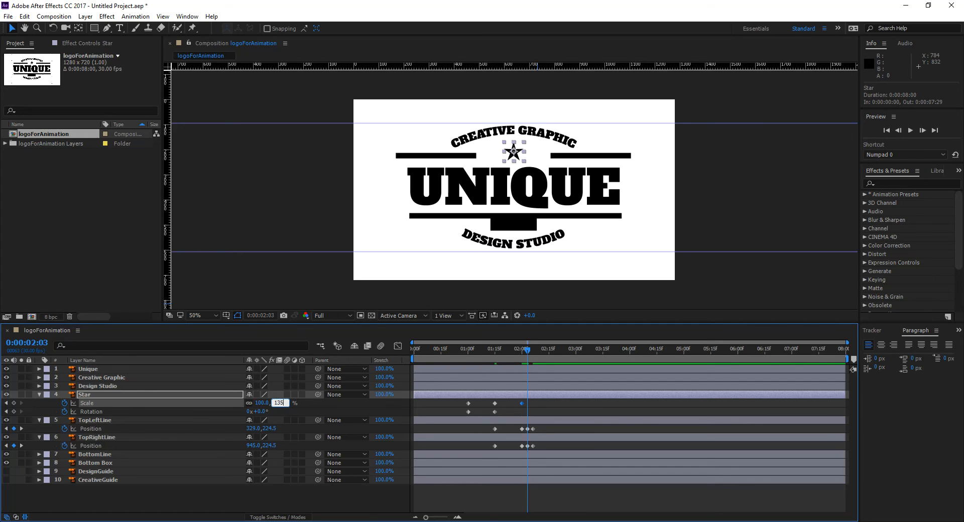
{"action": "key", "text": "Return"}
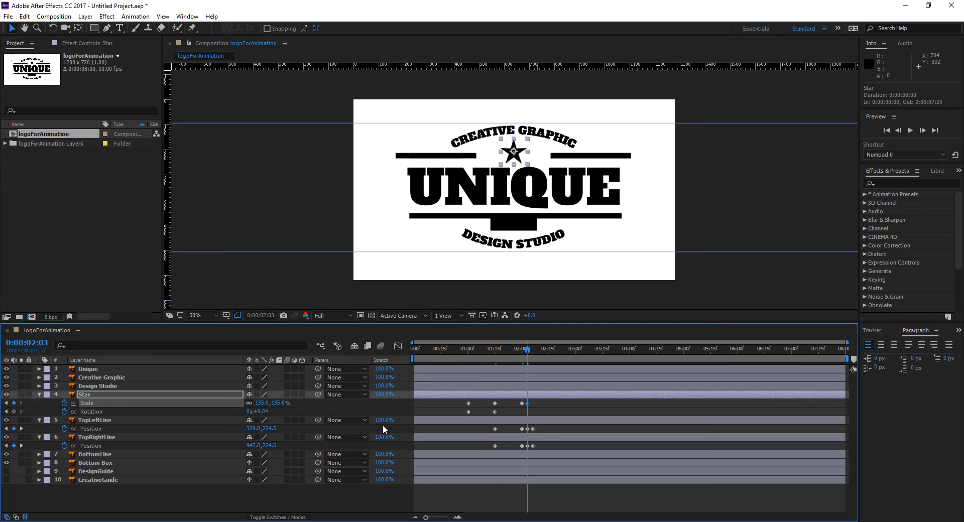
- Set the Star layer's Scale to 90% at 0:00:02:06
{"action": "key", "text": "Page_Down"}
{"action": "key", "text": "Page_Down"}
{"action": "key", "text": "Page_Down"}
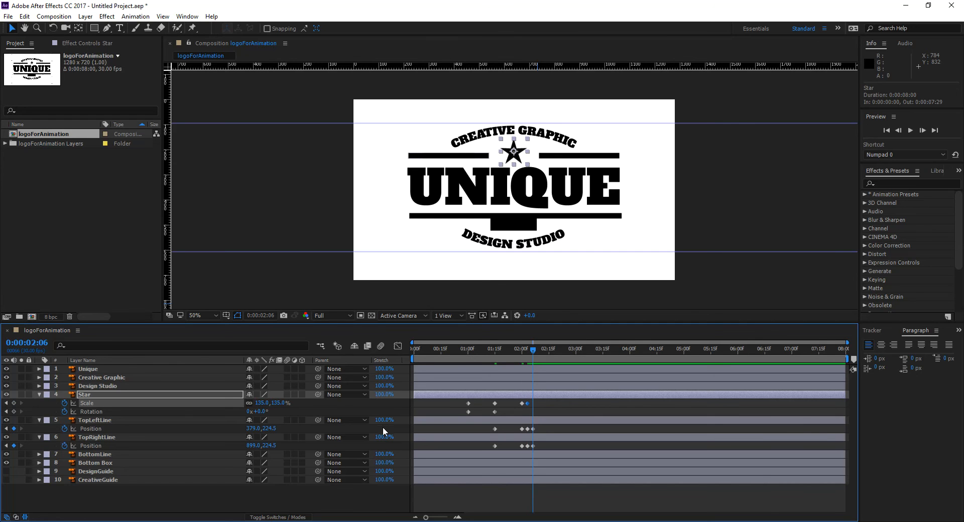
{"action": "left_click", "coordinate": [275, 403]}
{"action": "type", "text": "90"}
{"action": "key", "text": "Return"}
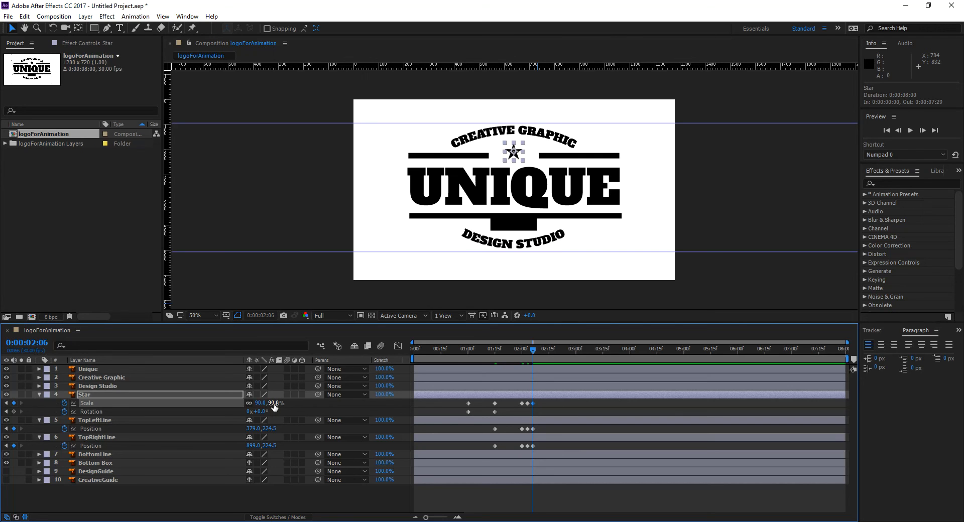
- Set the Star layer's Scale to 110% three frames further on, at 0:00:02:09
{"action": "key", "text": "Page_Down"}
{"action": "key", "text": "Page_Down"}
{"action": "key", "text": "Page_Down"}
{"action": "left_click", "coordinate": [274, 403]}
{"action": "type", "text": "11"}
{"action": "key", "text": "Return"}
- Set the Star layer's Scale to 100% at 0:00:02:12
{"action": "key", "text": "Page_Down"}
{"action": "key", "text": "Page_Down"}
{"action": "key", "text": "Page_Down"}
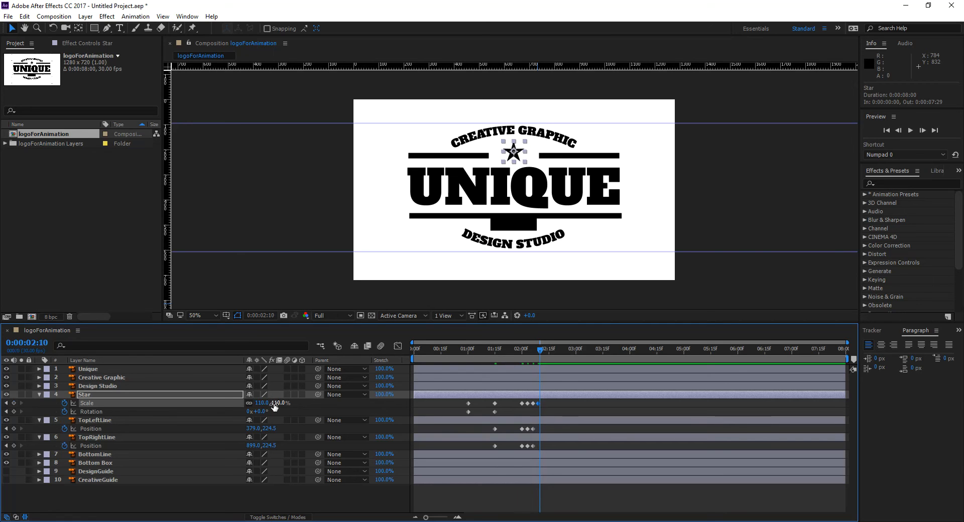
{"action": "left_click", "coordinate": [275, 403]}
{"action": "type", "text": "100"}
{"action": "key", "text": "Return"}
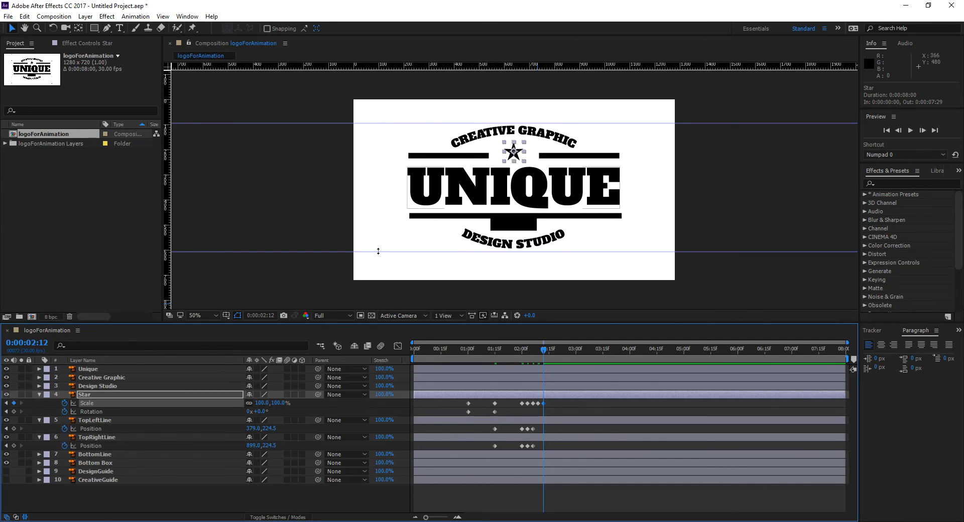
- Deselect all layers and preview the star's scale bounce and the line movement up to 0:00:02:12
{"action": "left_click", "coordinate": [267, 249]}
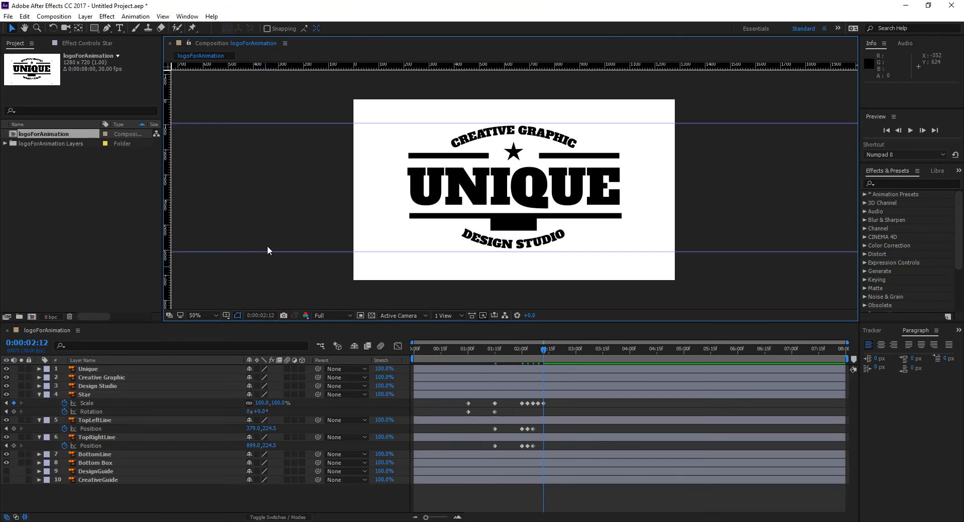
{"action": "mouse_move", "coordinate": [544, 350]}
{"action": "left_mouse_down"}
{"action": "mouse_move", "coordinate": [511, 351]}
{"action": "mouse_move", "coordinate": [549, 364]}
{"action": "mouse_move", "coordinate": [508, 363]}
{"action": "mouse_move", "coordinate": [548, 373]}
{"action": "mouse_move", "coordinate": [543, 353]}
{"action": "left_mouse_up"}
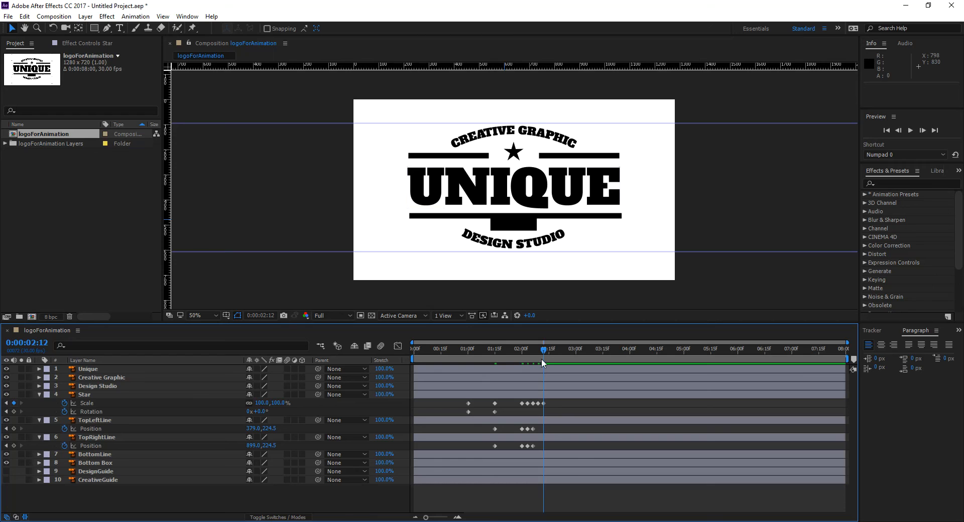
{"action": "left_click_drag", "start_coordinate": [543, 348], "coordinate": [539, 369]}
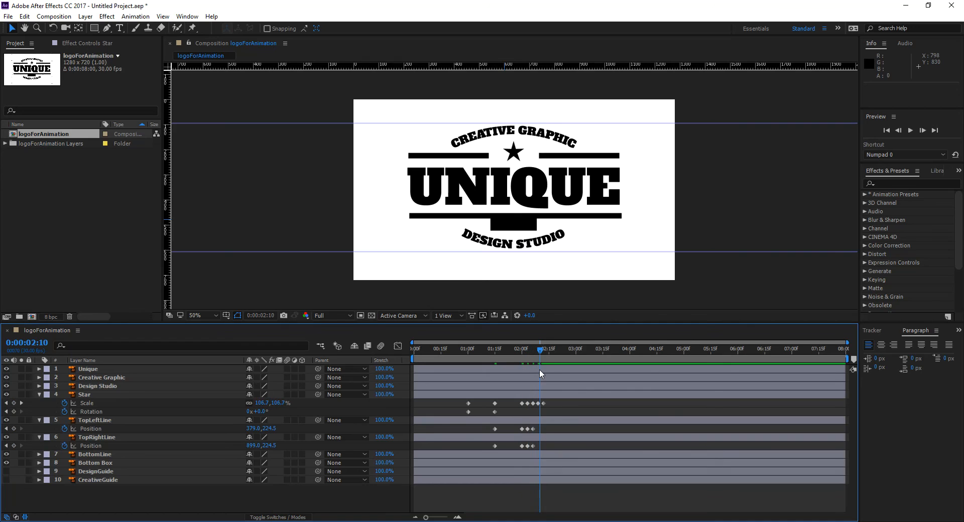